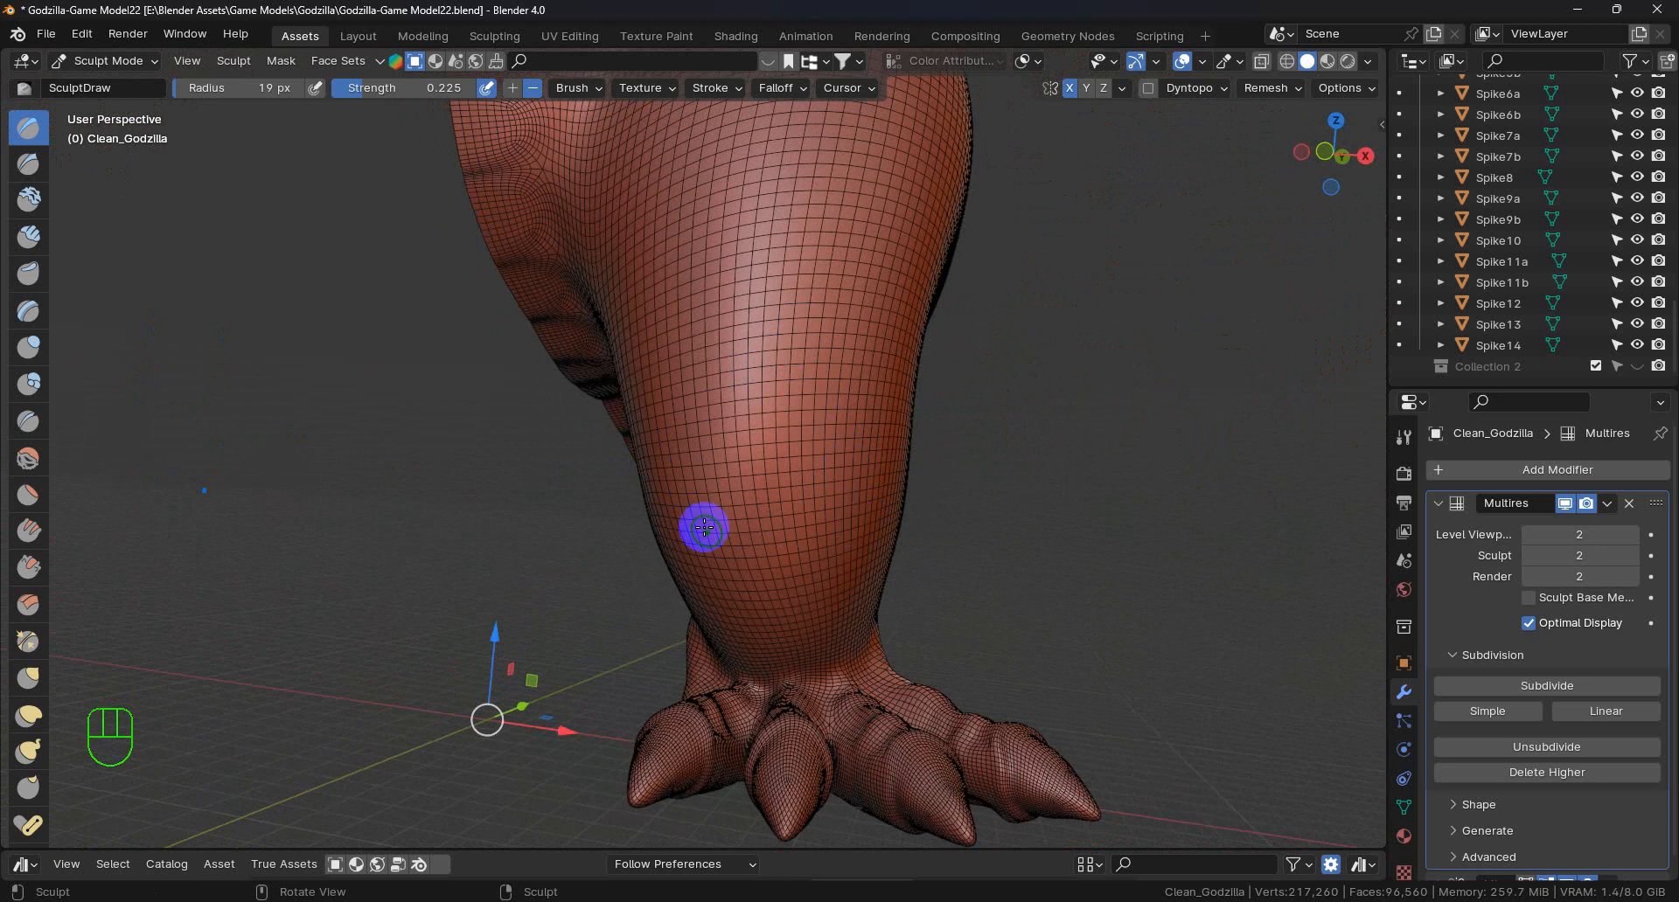
- Sculpt the front of the lower leg below the knee with the SculptDraw brush at 19 px radius and 0.225 strength
mouse_move(795, 516)
middle_mouse_down()
mouse_move(824, 532)
mouse_move(874, 521)
mouse_move(885, 399)
middle_mouse_up()
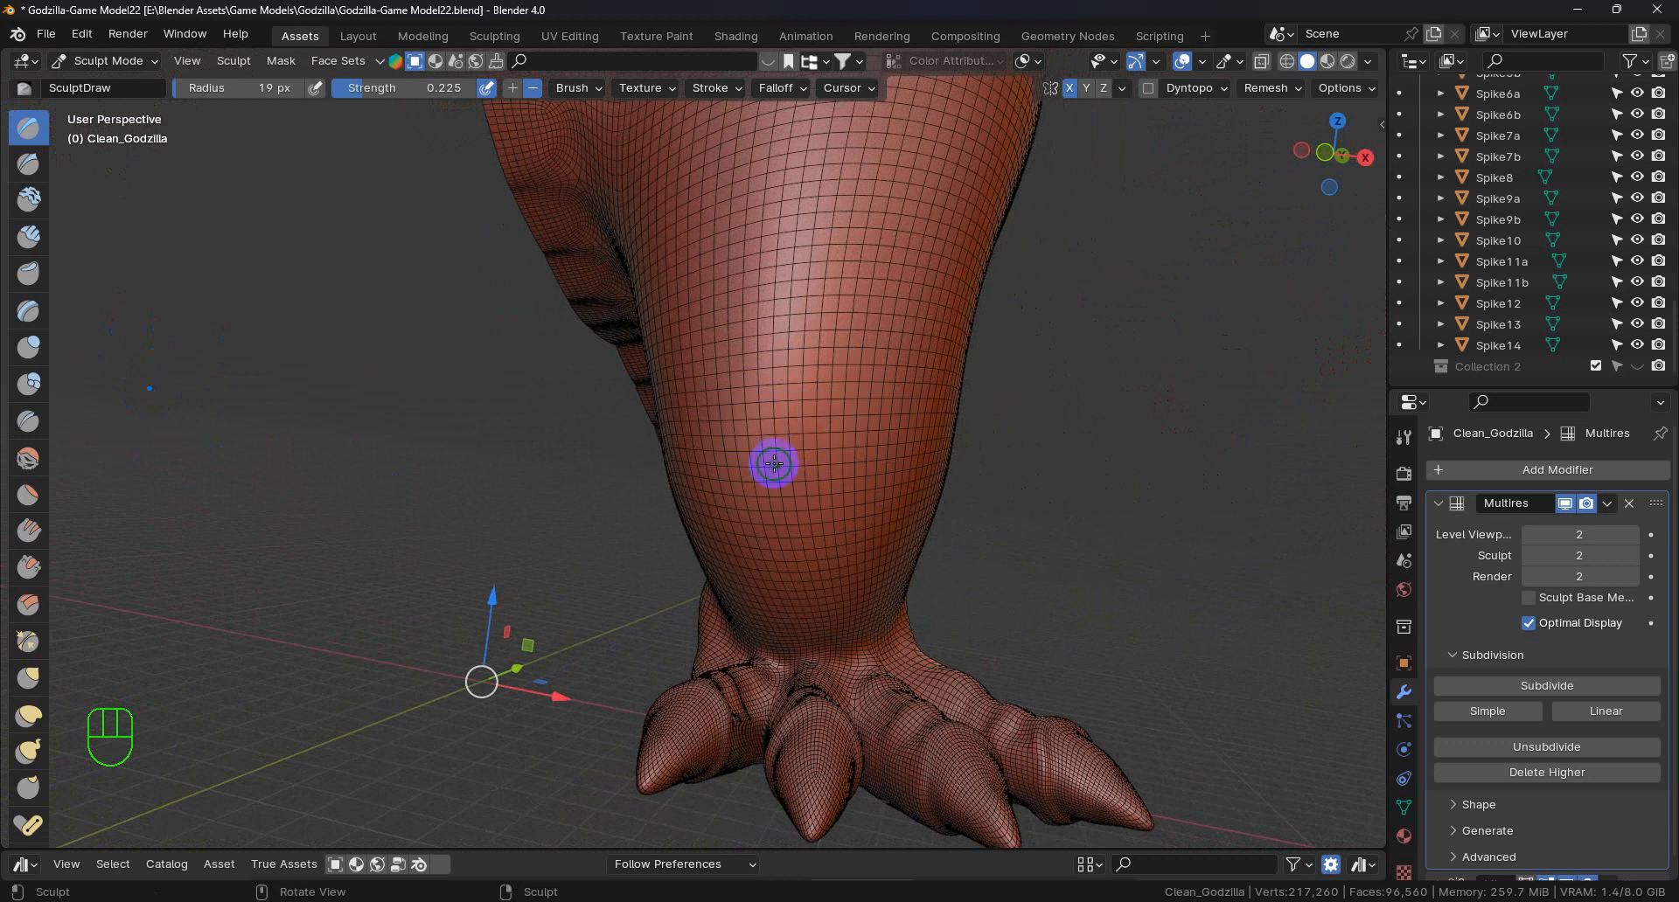
left_click_drag(805, 468, 835, 446)
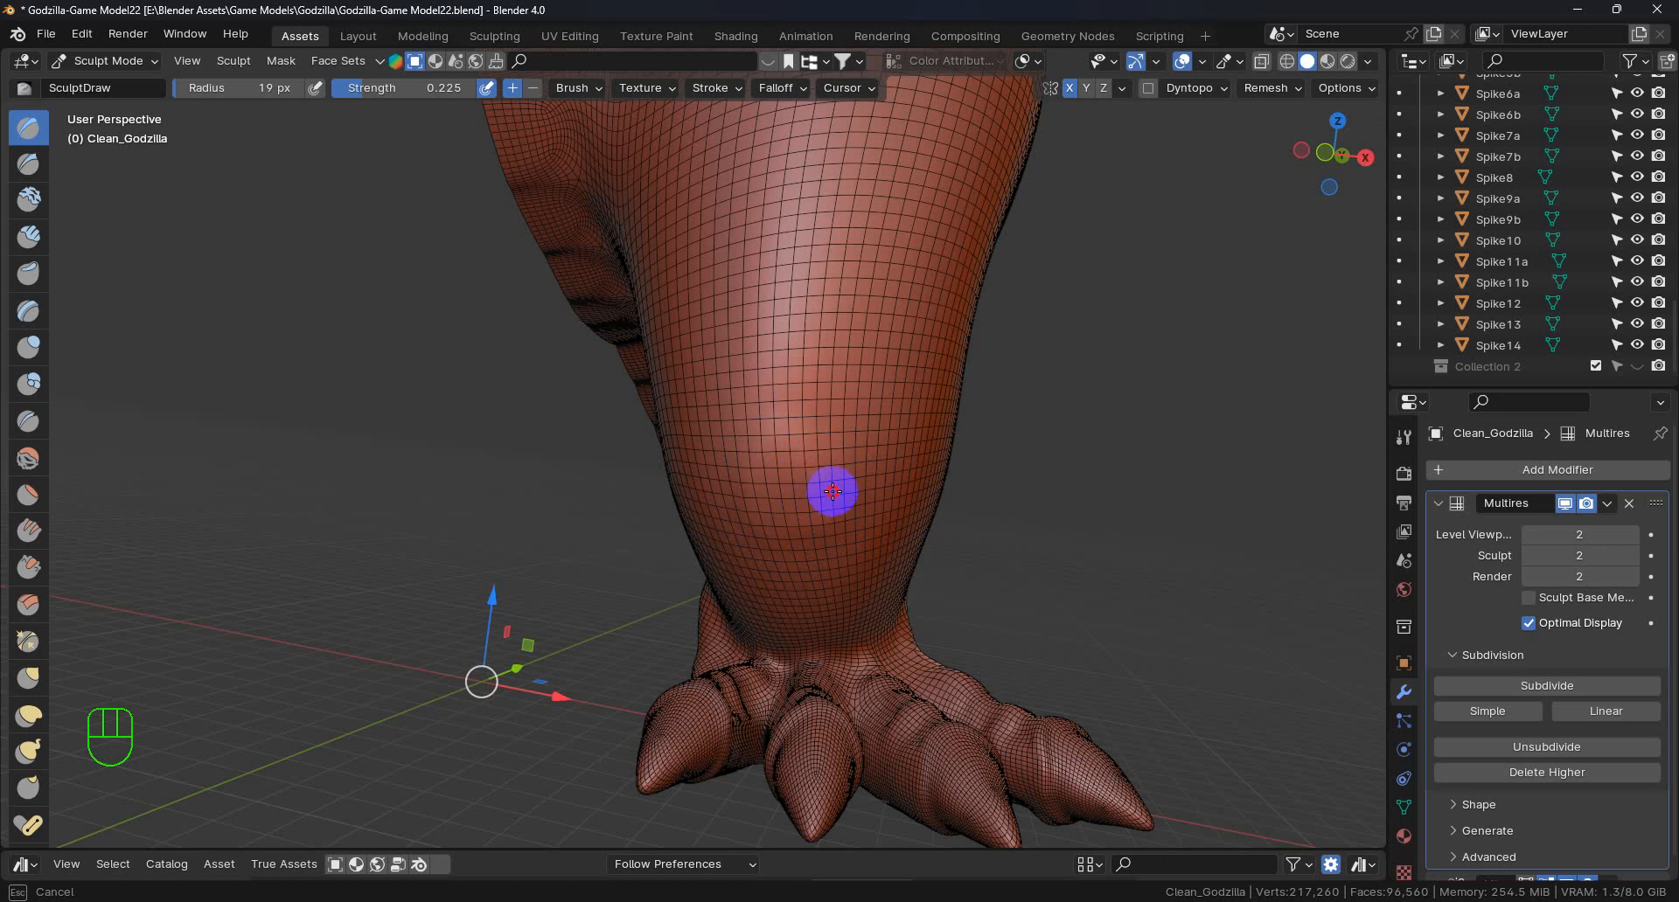
left_click_drag(823, 494, 810, 494)
mouse_move(953, 606)
middle_mouse_down()
mouse_move(903, 606)
mouse_move(941, 573)
mouse_move(912, 498)
middle_mouse_up()
mouse_move(912, 497)
left_mouse_down()
mouse_move(886, 442)
mouse_move(905, 450)
left_mouse_up()
- Set the SculptDraw brush strength to 0.308 and shape the knee area across the front and side of the leg
mouse_move(366, 91)
left_mouse_down()
mouse_move(385, 637)
mouse_move(443, 157)
left_mouse_up()
mouse_move(956, 490)
left_mouse_down()
mouse_move(884, 491)
mouse_move(952, 491)
mouse_move(869, 454)
left_mouse_up()
mouse_move(853, 516)
left_mouse_down()
mouse_move(956, 435)
mouse_move(841, 499)
mouse_move(978, 507)
mouse_move(969, 544)
left_mouse_up()
mouse_move(973, 546)
middle_mouse_down()
mouse_move(866, 607)
mouse_move(1000, 534)
middle_mouse_up()
scroll(1000, 534, "up", 1)
left_click_drag(922, 437, 920, 436)
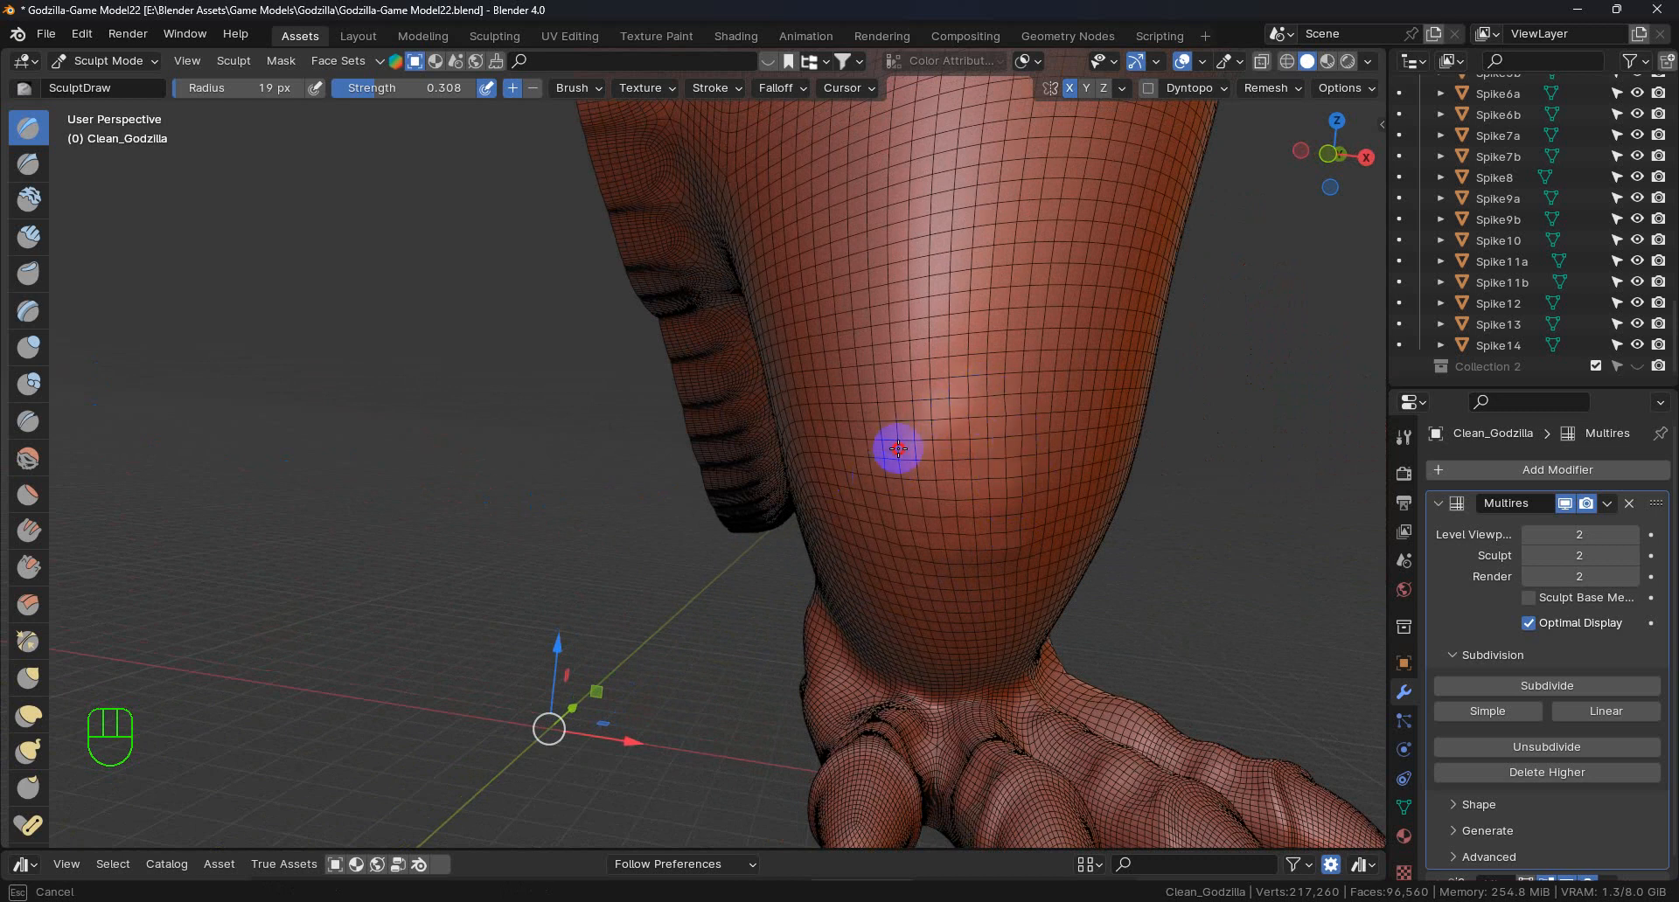
left_click_drag(893, 458, 1001, 543)
middle_click_drag(1001, 543, 1076, 599)
mouse_move(1077, 598)
left_mouse_down()
mouse_move(948, 593)
mouse_move(1049, 601)
mouse_move(1037, 415)
left_mouse_up()
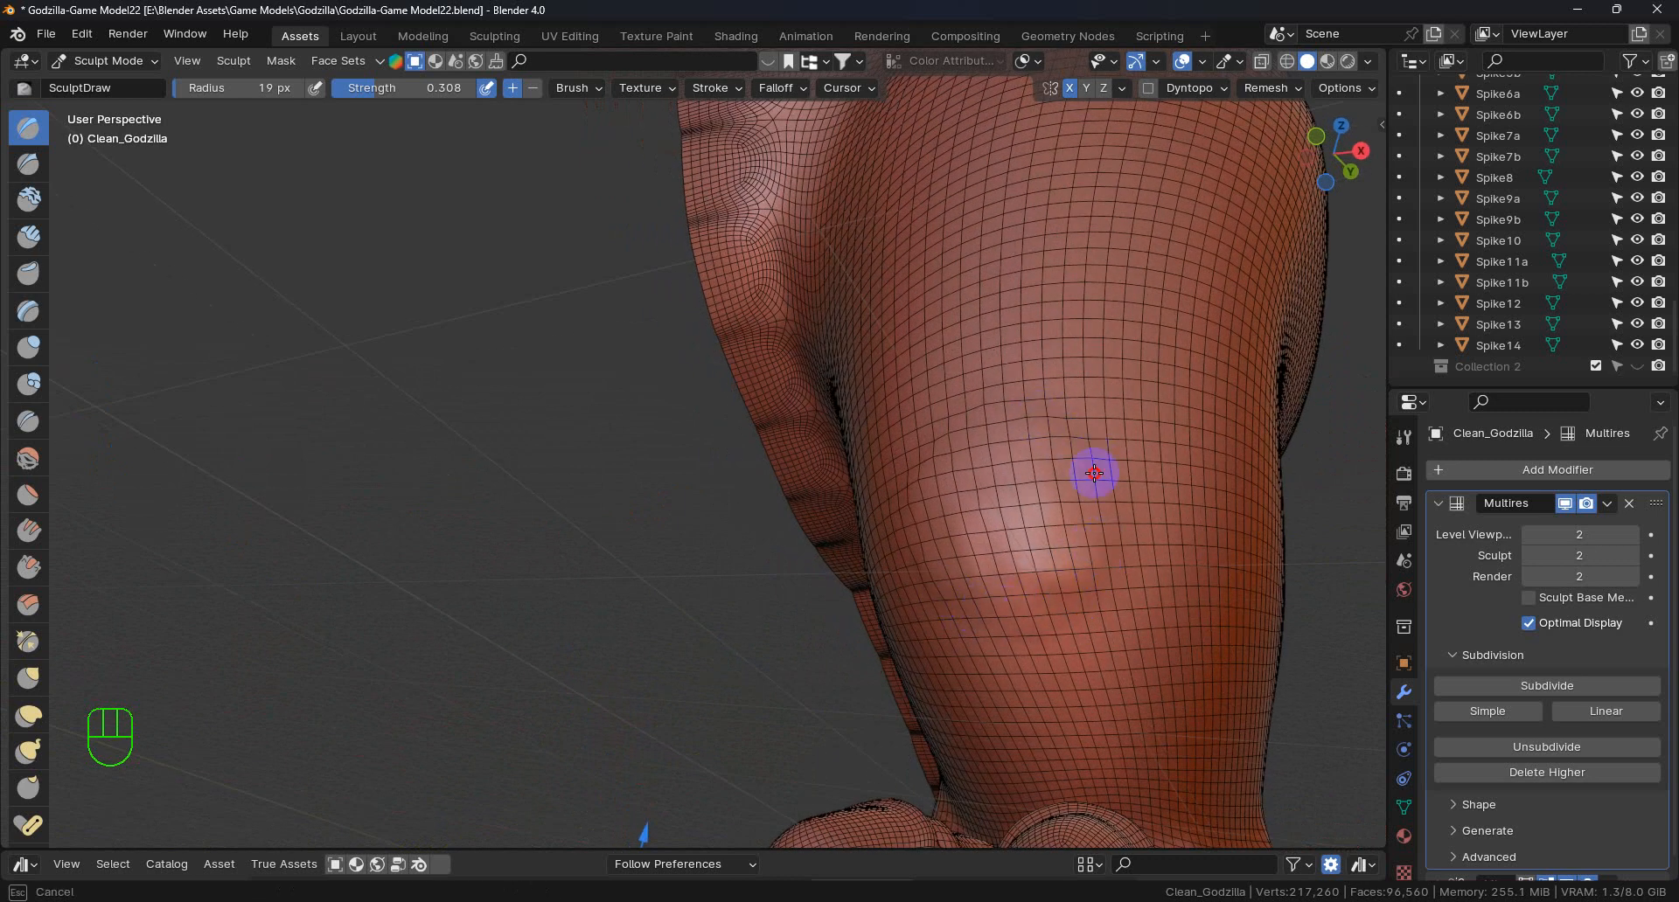
left_click_drag(1018, 411, 990, 424)
- Sculpt short strokes on the upper front of the thigh with the 19 px brush
middle_click_drag(1020, 499, 1121, 565)
scroll(1120, 566, "down", 2)
scroll(1105, 565, "up", 1)
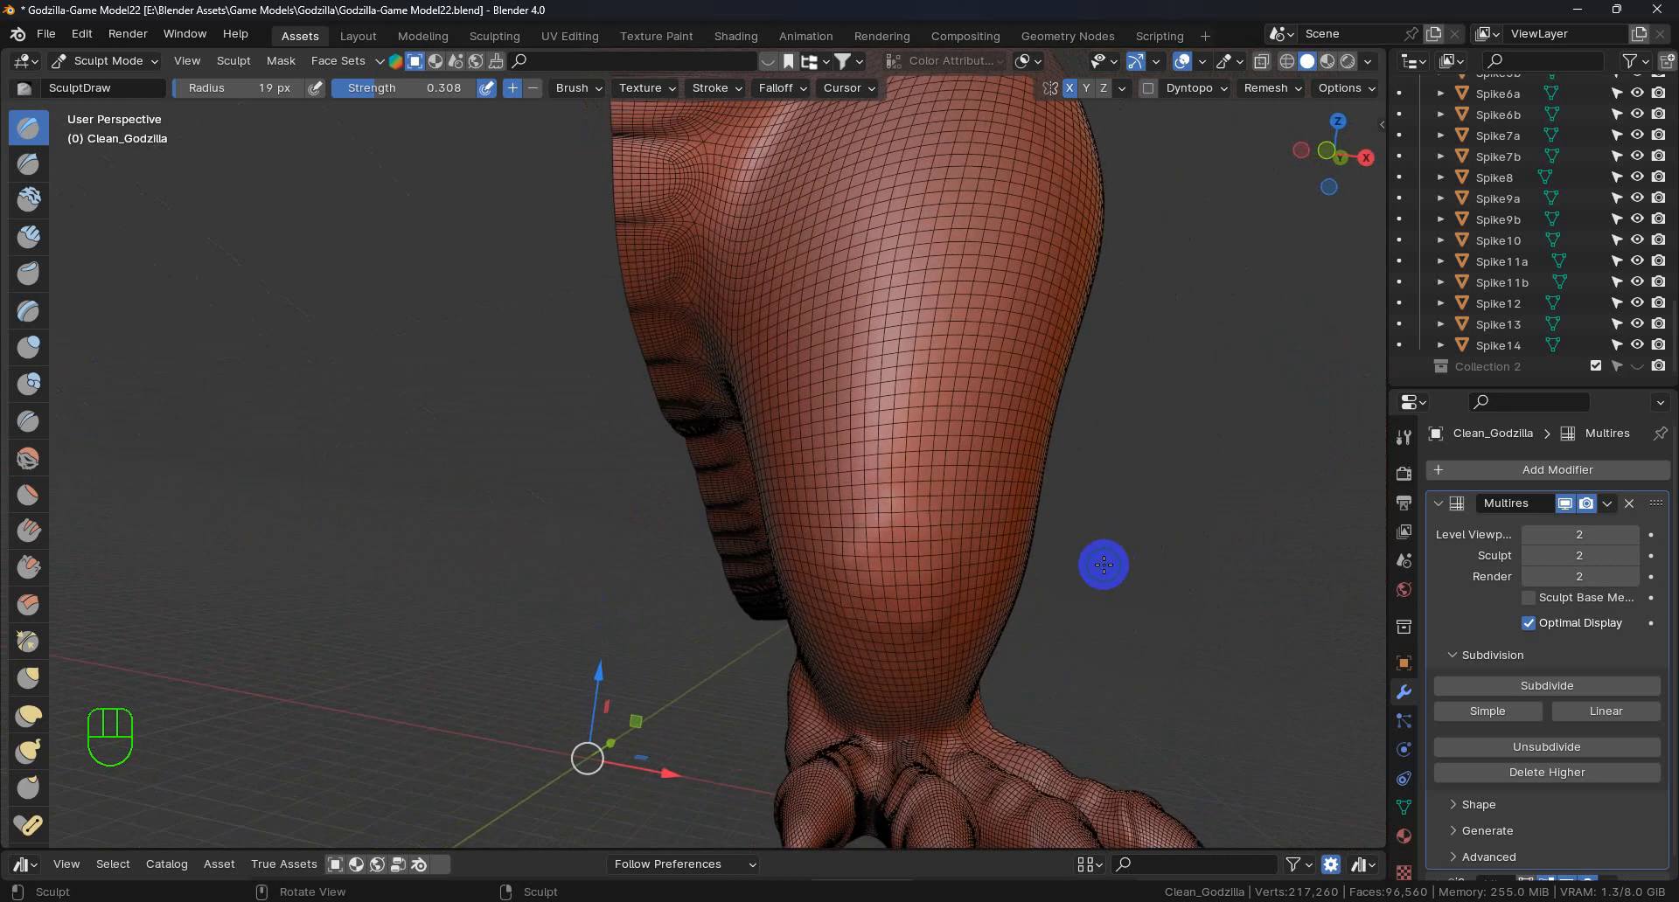
scroll(1104, 564, "up", 1)
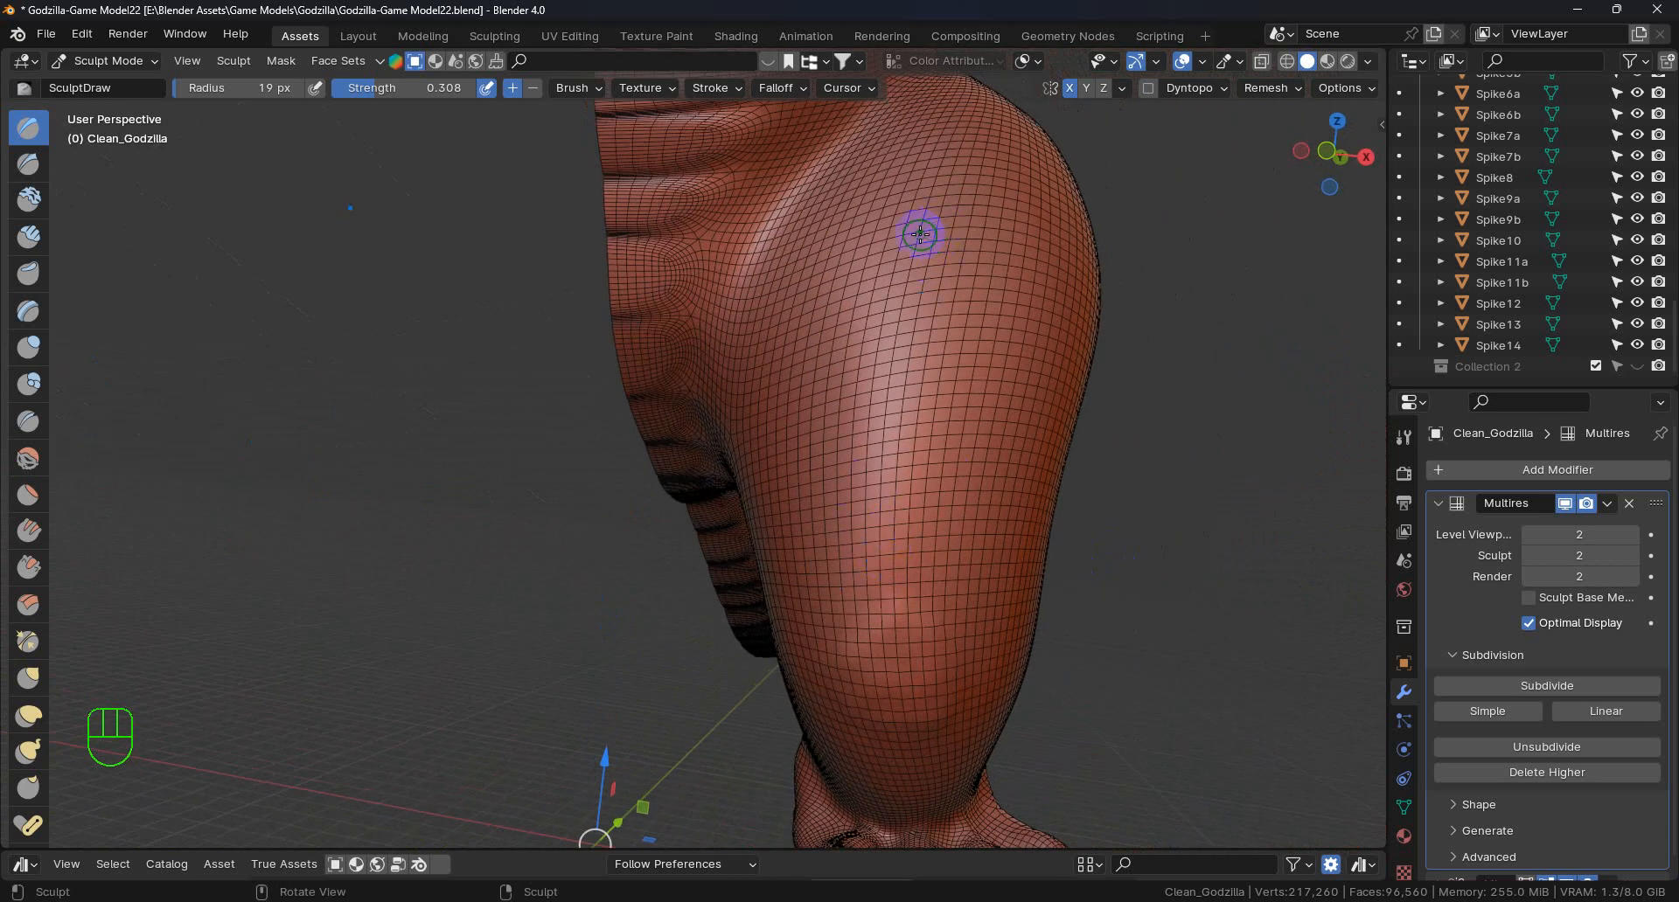
left_click_drag(902, 202, 902, 185)
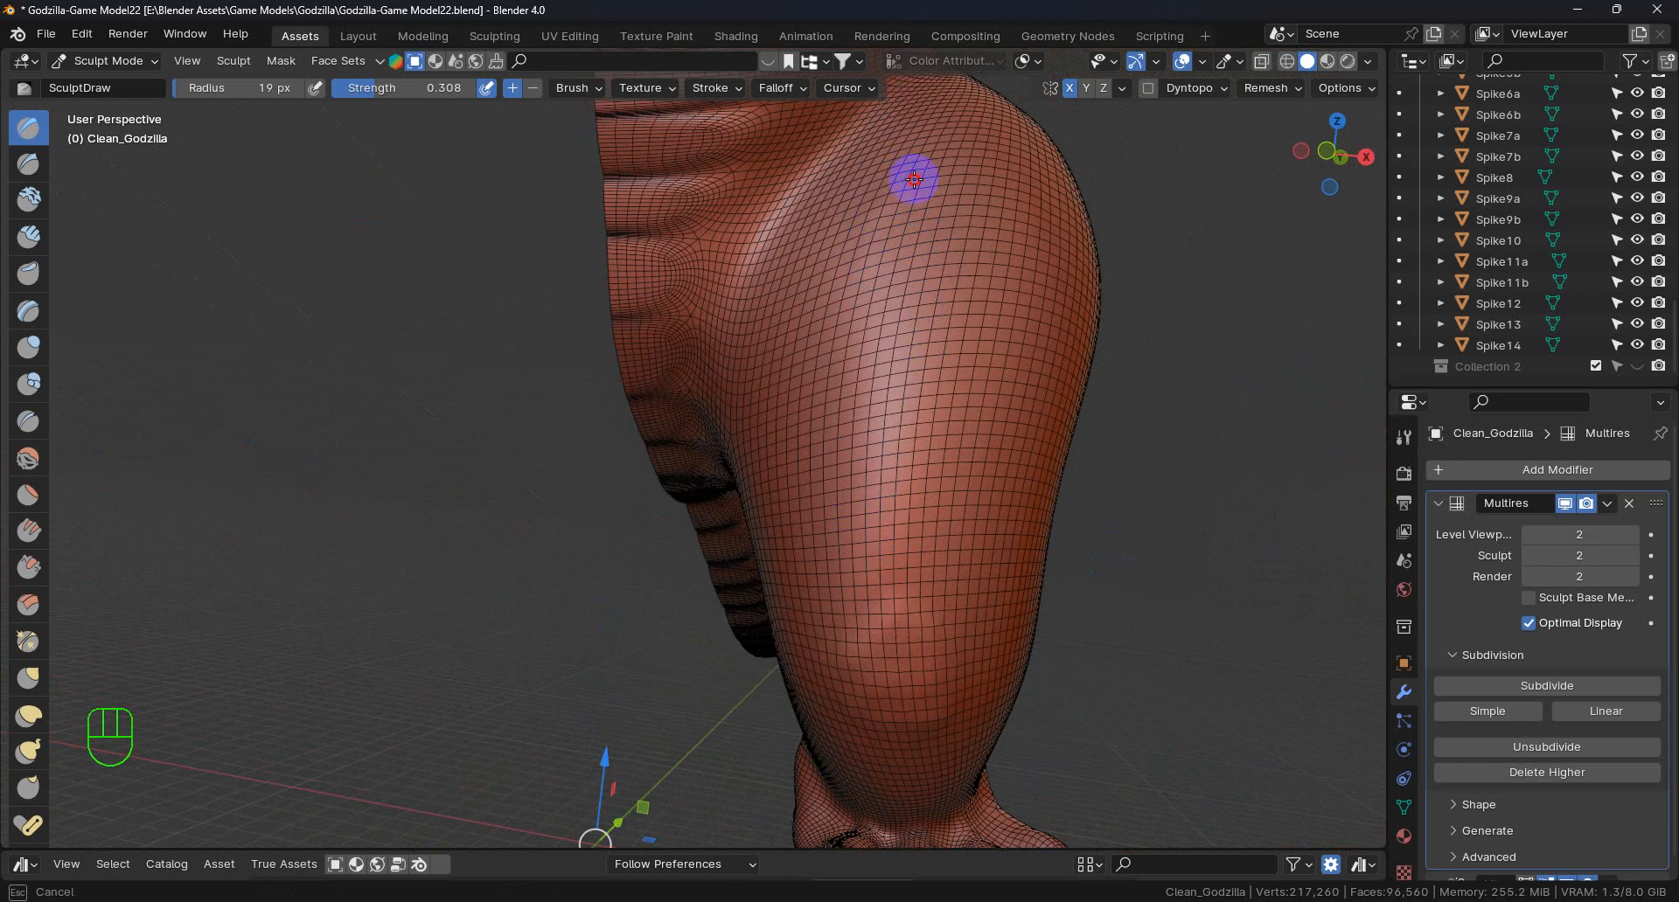
mouse_move(929, 271)
left_mouse_down()
mouse_move(686, 236)
mouse_move(593, 286)
left_mouse_up()
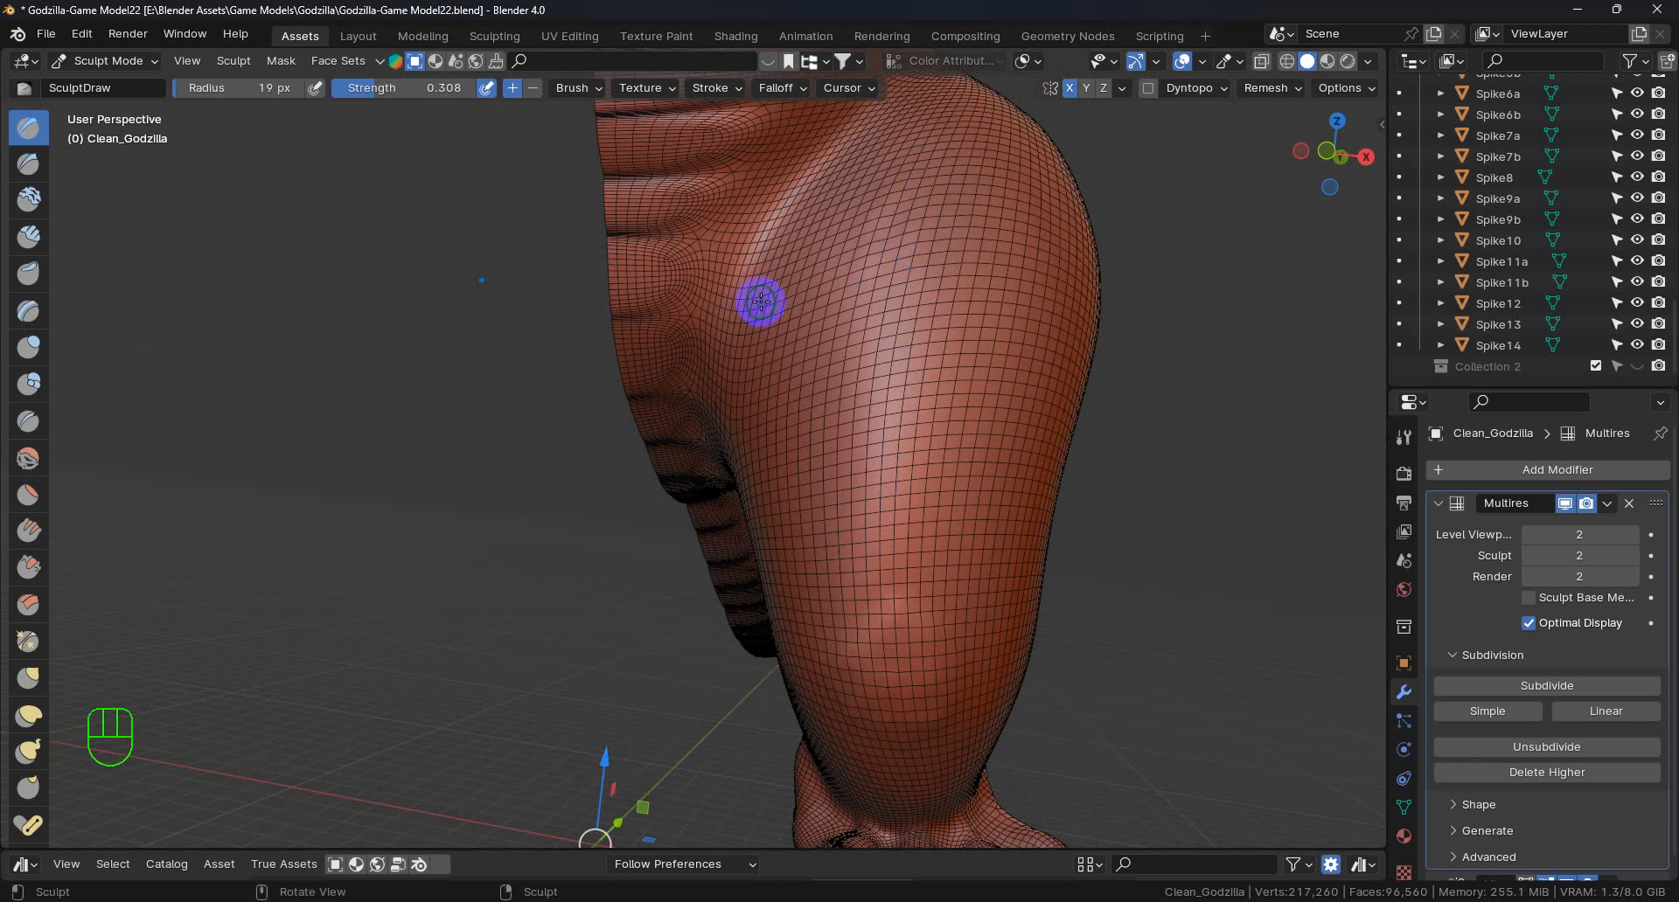
- Set the brush radius to 65 px and build up the muscle along the front of the thigh
left_click_drag(199, 90, 202, 90)
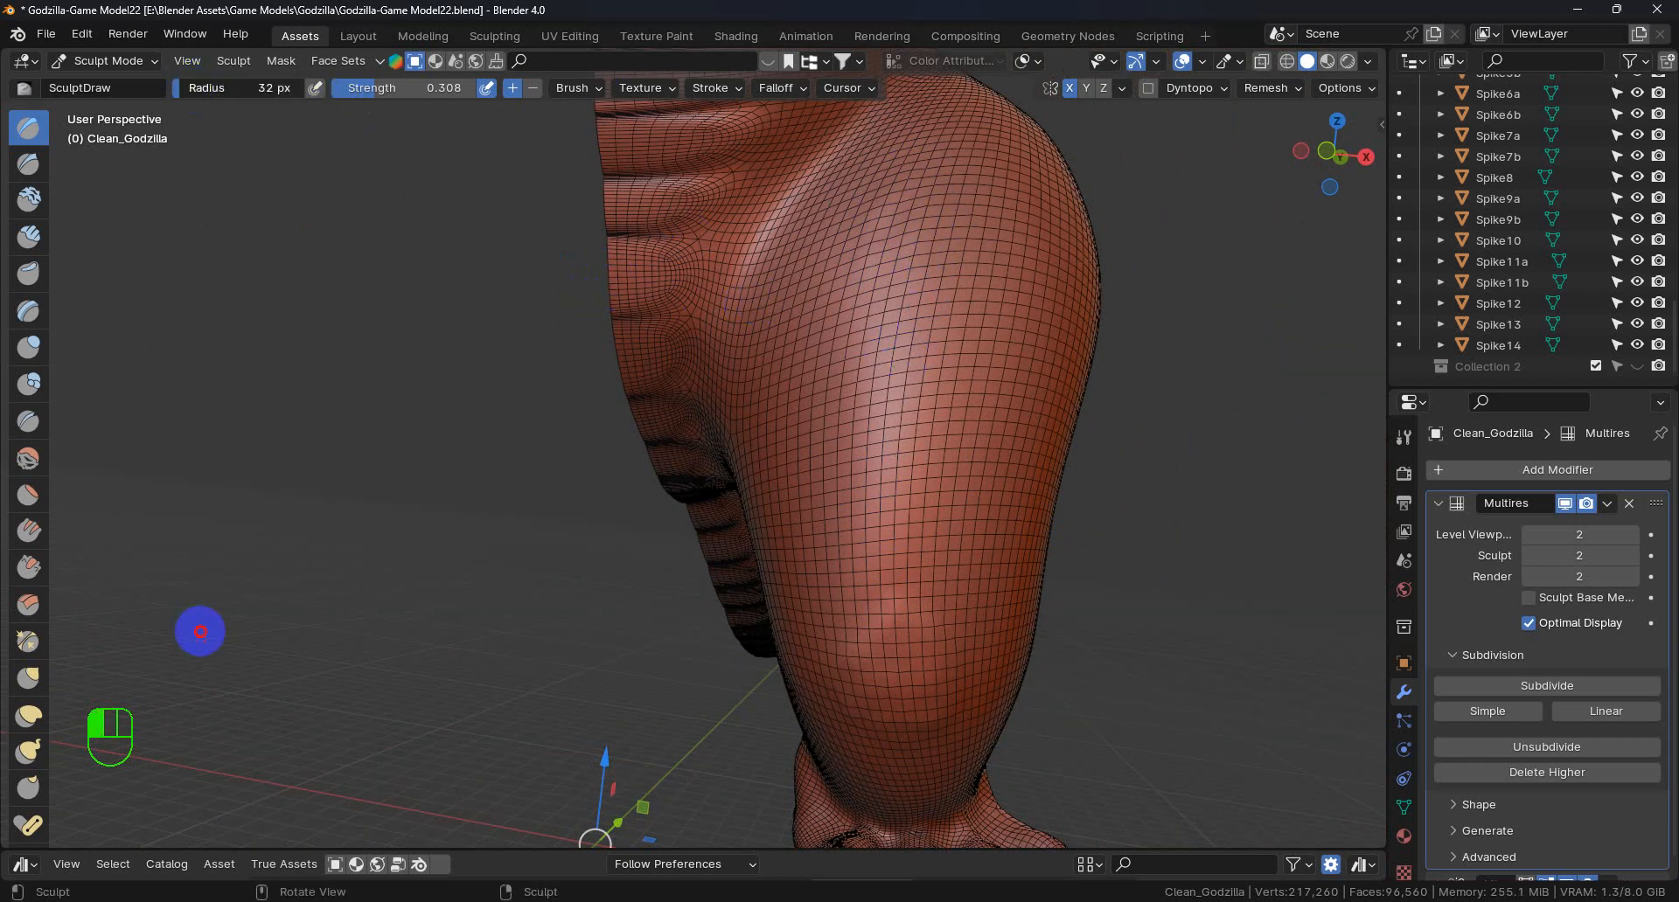
left_click_drag(210, 632, 245, 632)
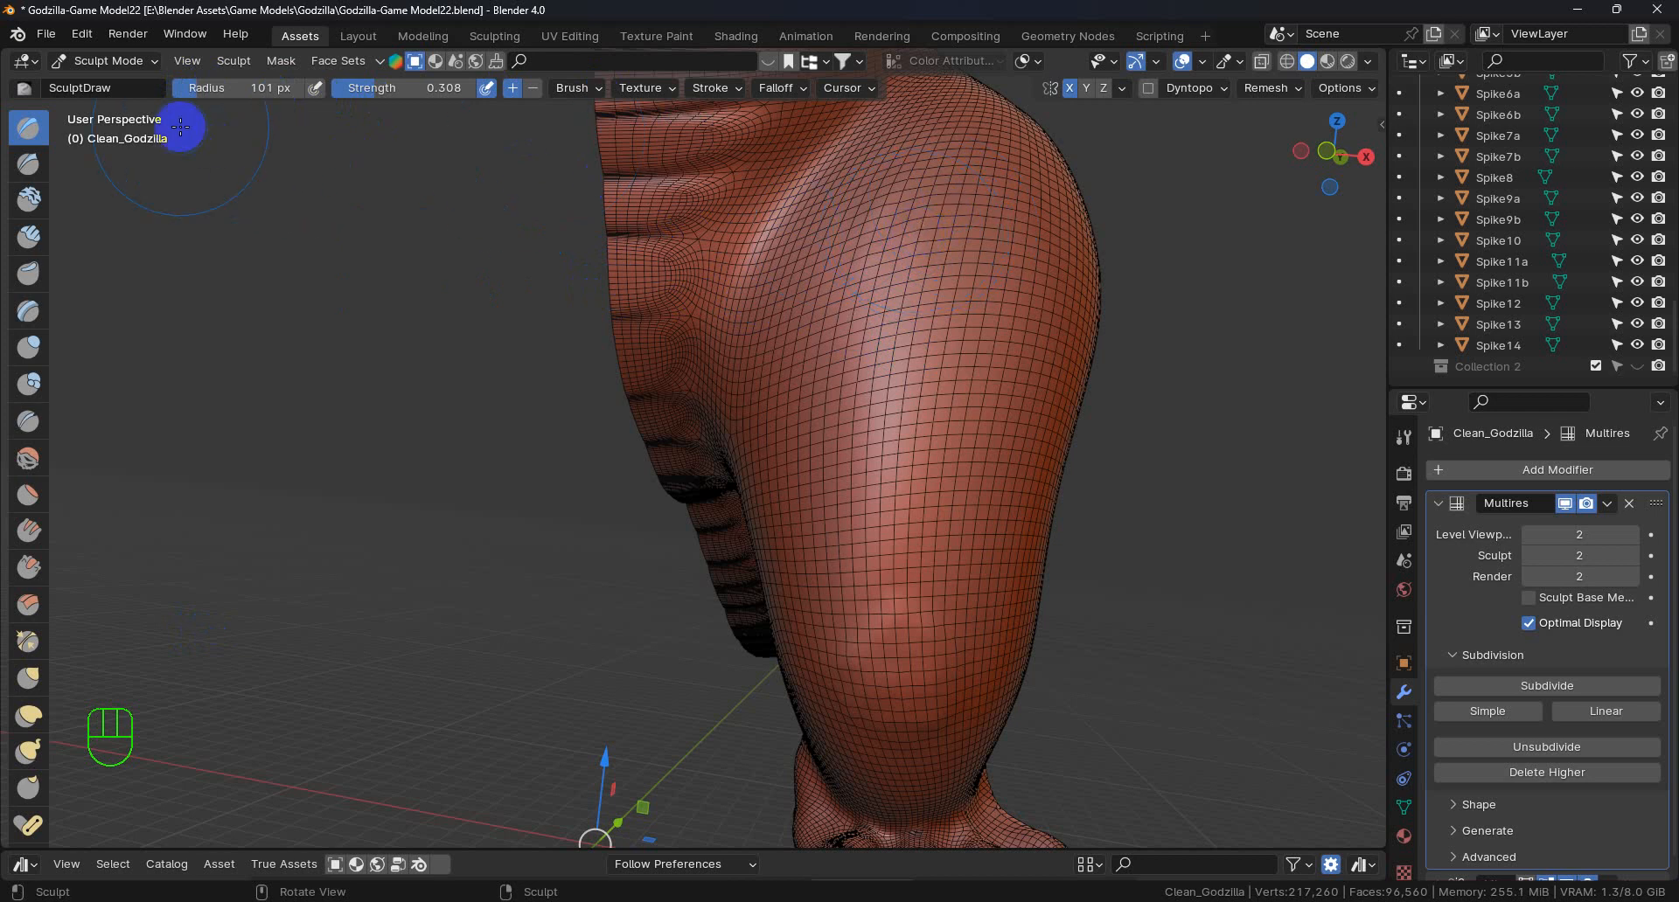
left_click(189, 637)
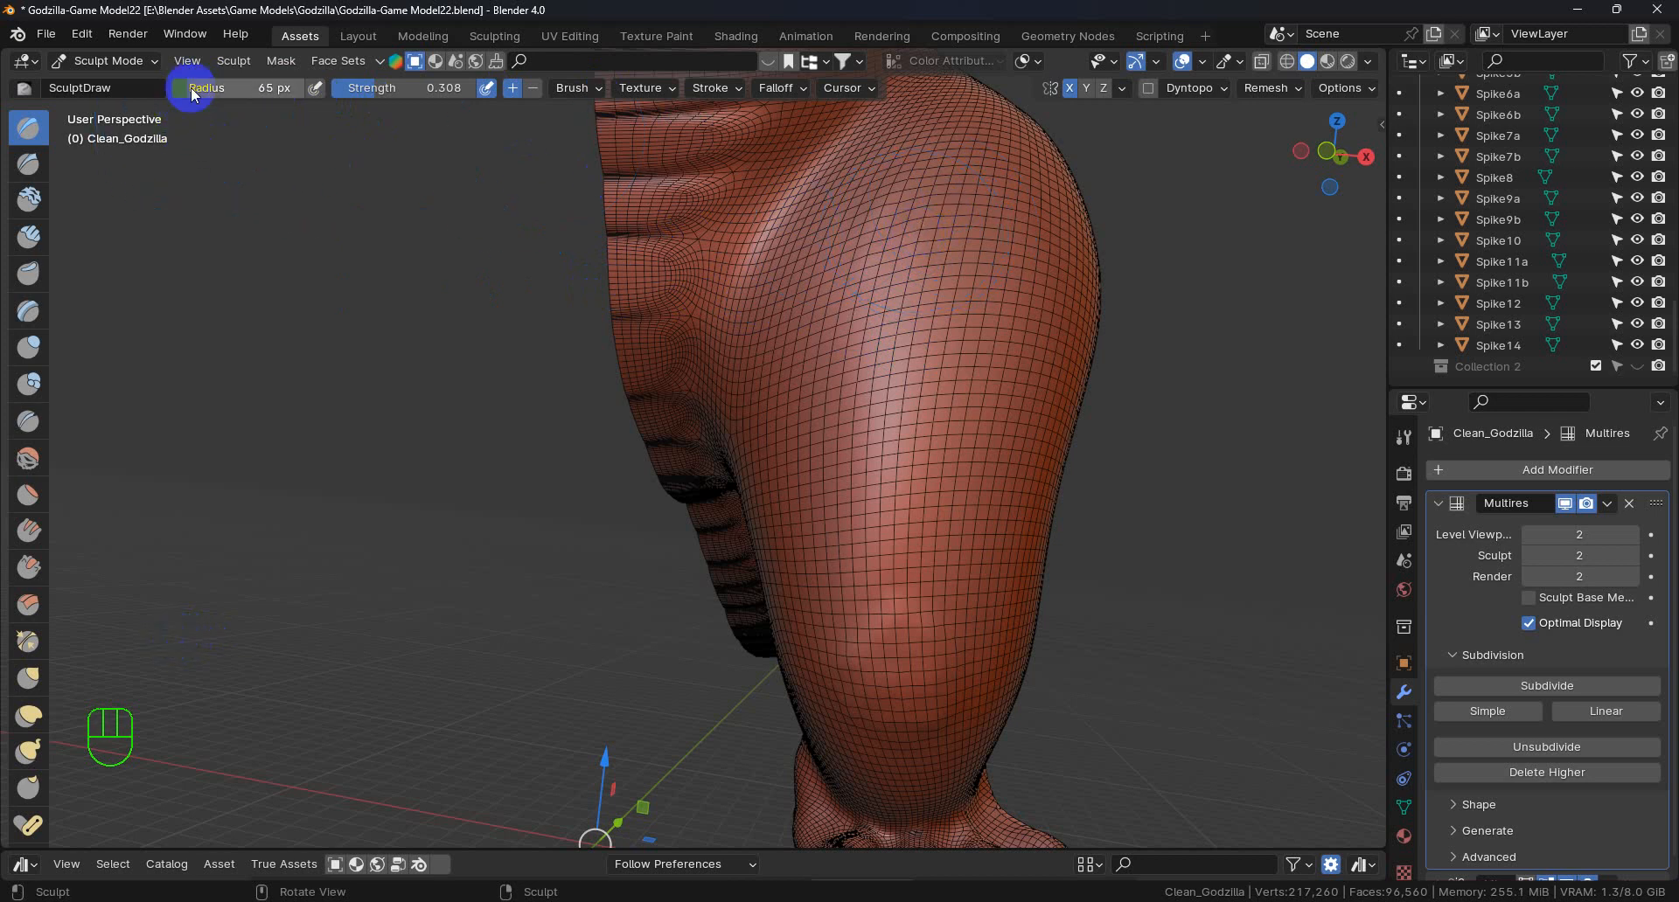
left_click_drag(957, 198, 924, 345)
left_click_drag(908, 240, 895, 420)
left_click_drag(962, 236, 949, 398)
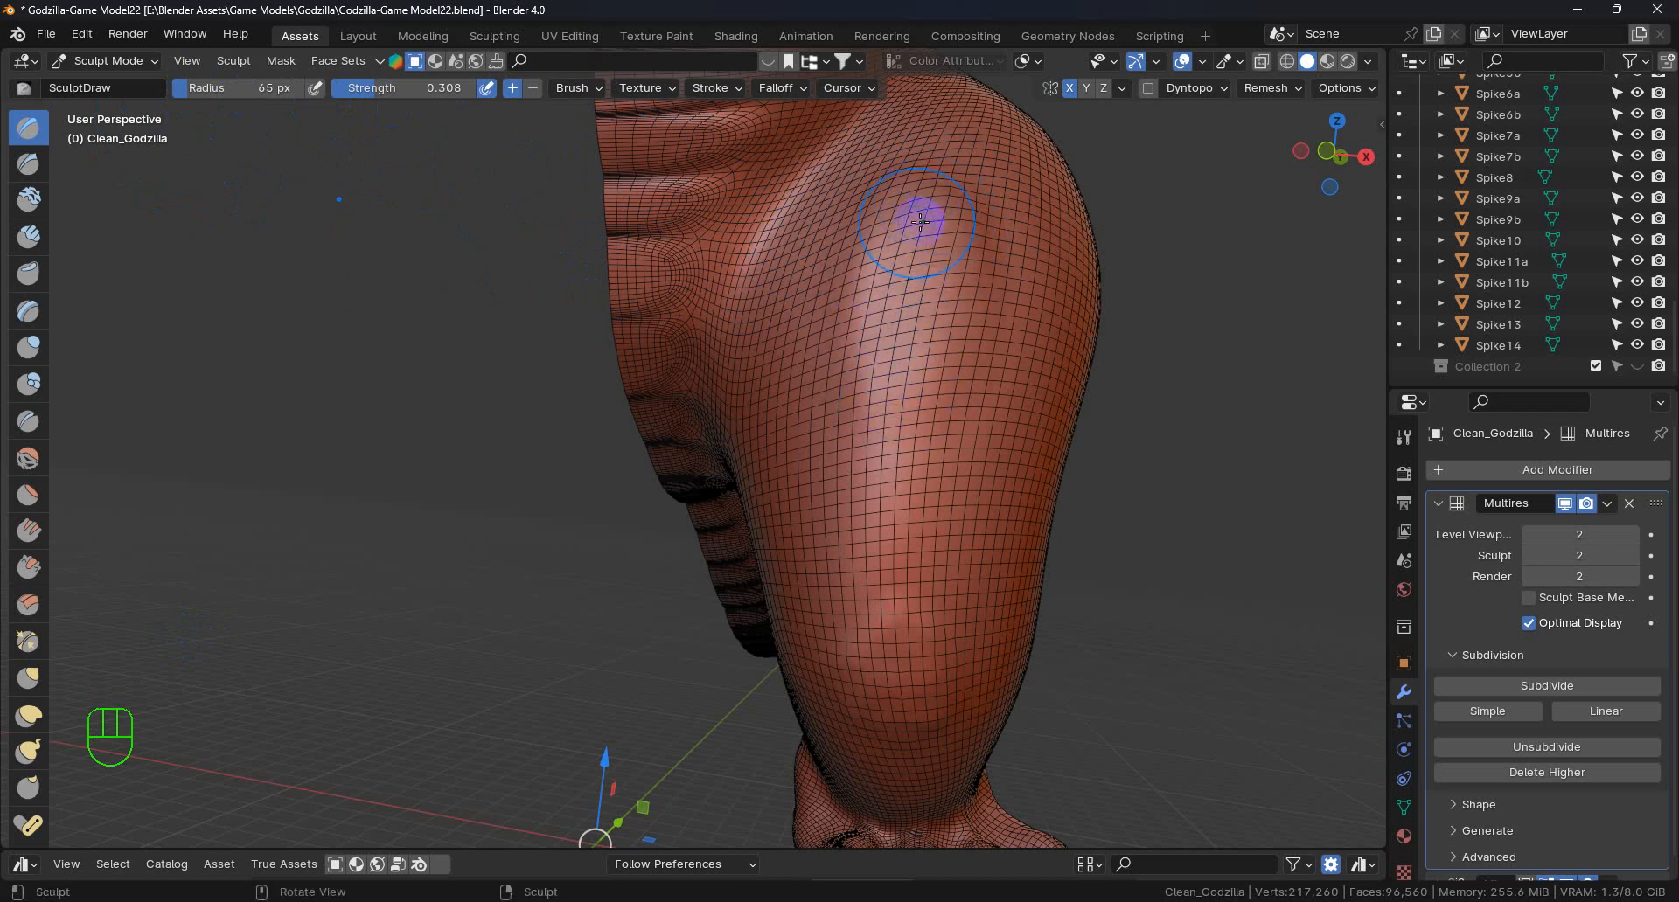
left_click_drag(892, 337, 910, 499)
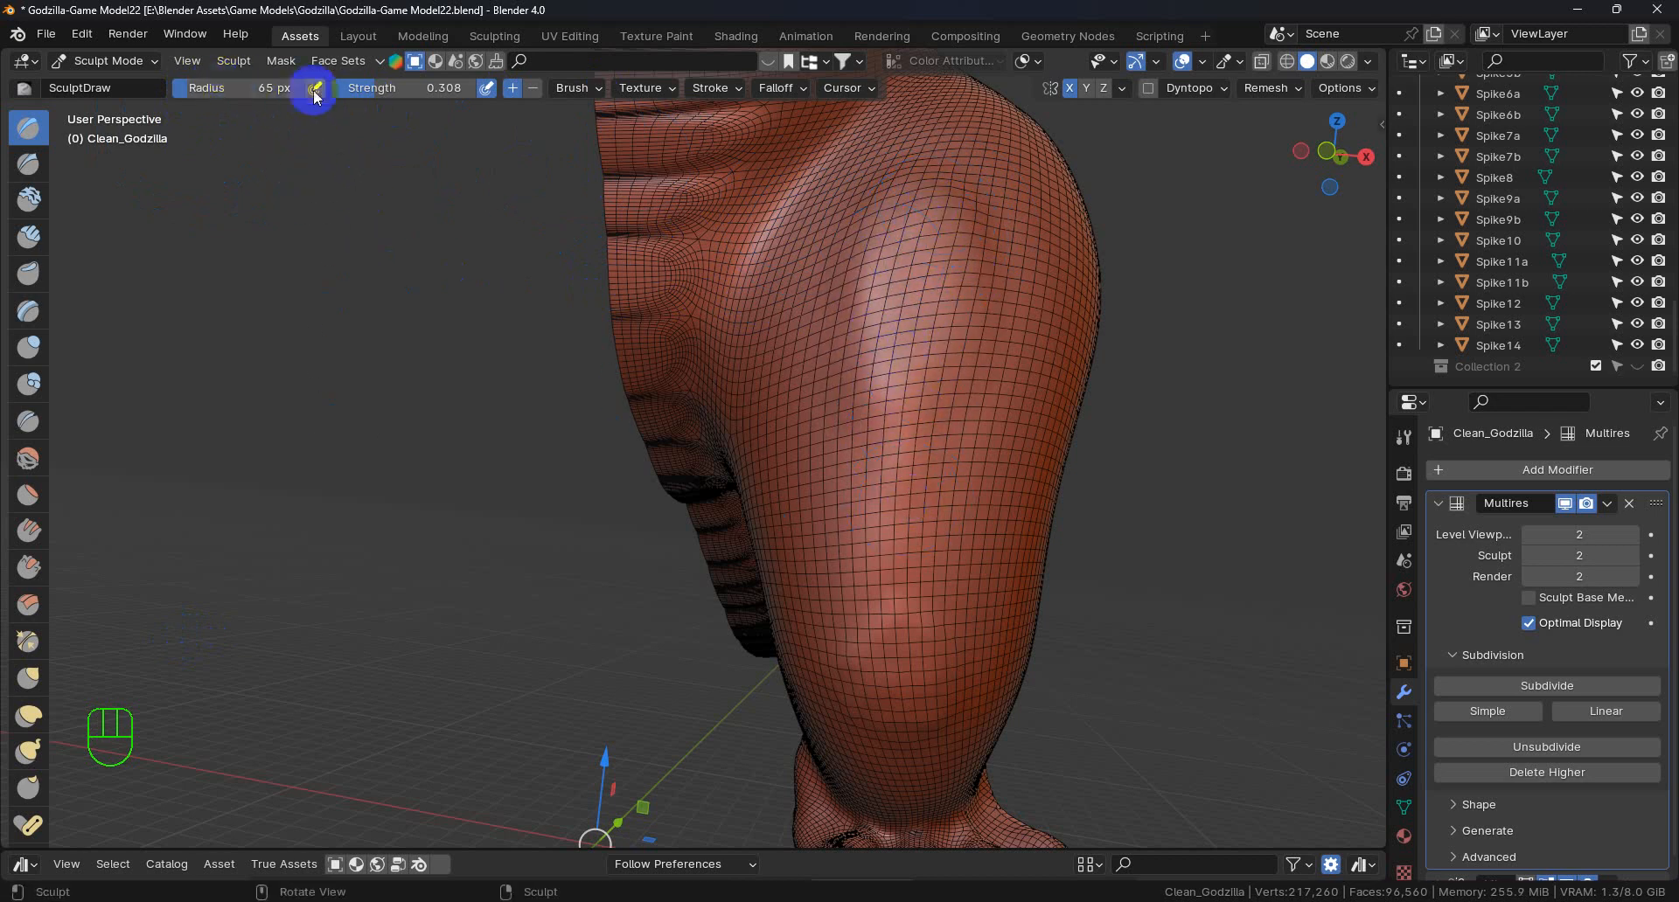
- Set the brush strength to 0.284 and sculpt long muscle strokes from the upper thigh down to the knee
left_click_drag(367, 88, 373, 88)
mouse_move(907, 212)
left_mouse_down()
mouse_move(851, 250)
mouse_move(826, 354)
left_mouse_up()
left_click_drag(898, 433, 885, 561)
left_click_drag(975, 333, 901, 512)
left_click_drag(954, 200, 975, 280)
- Sculpt muscle contours along the side of the thigh and around the knee
middle_click_drag(1061, 692, 1038, 683)
mouse_move(978, 590)
middle_mouse_down()
mouse_move(993, 502)
mouse_move(982, 555)
mouse_move(945, 487)
middle_mouse_up()
left_click_drag(944, 487, 903, 562)
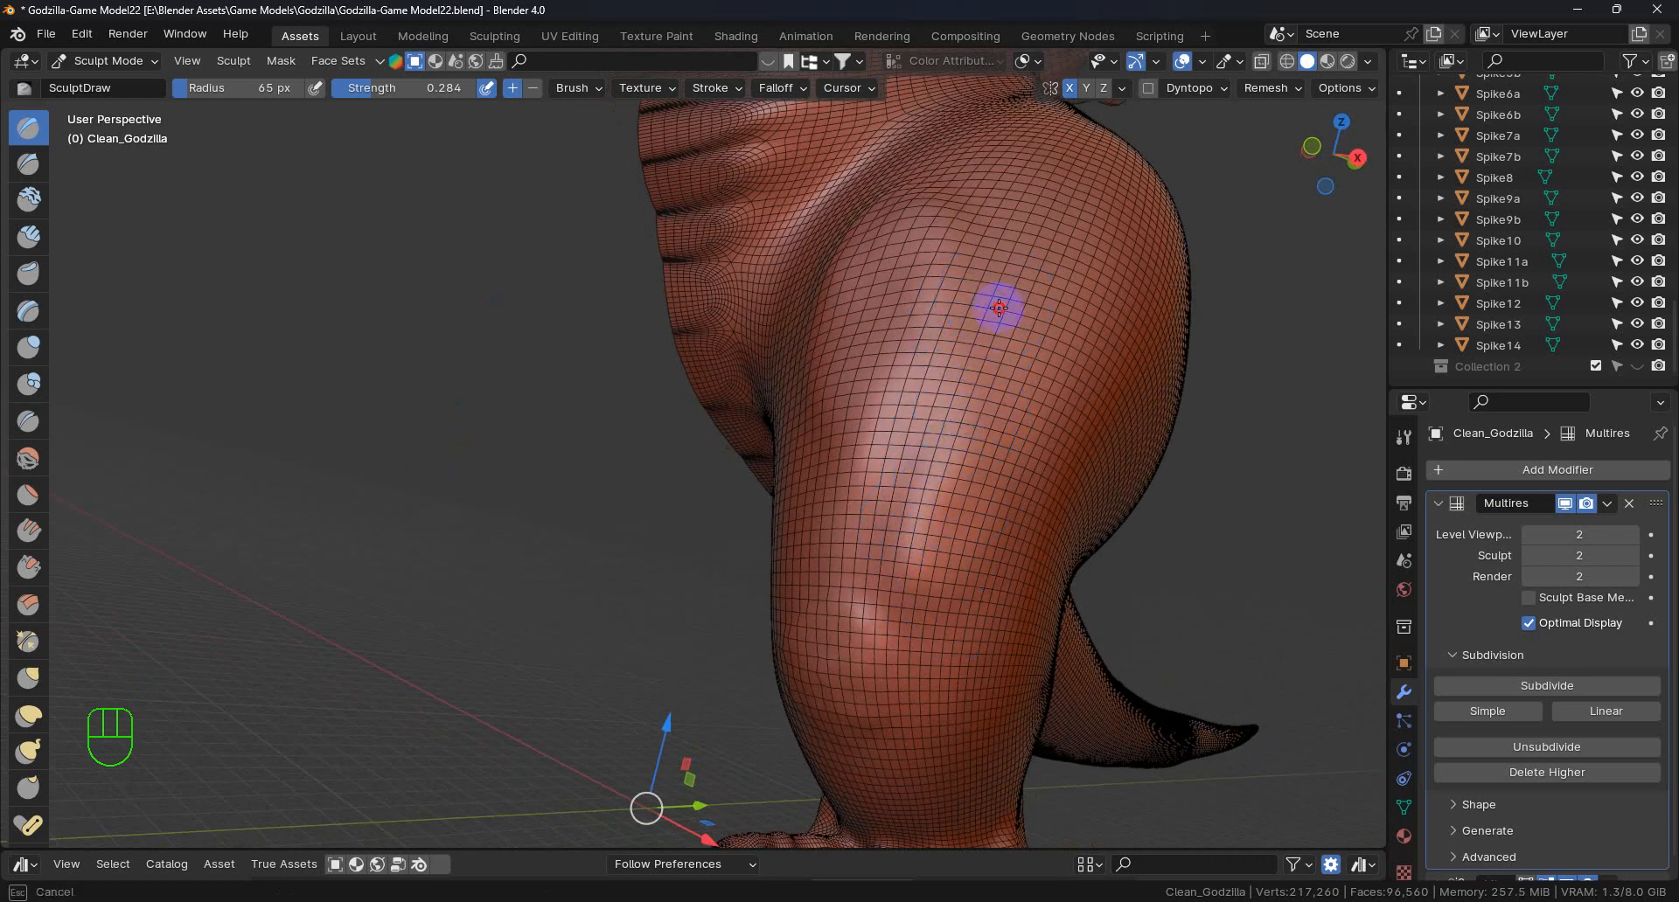
mouse_move(892, 607)
middle_mouse_down()
mouse_move(847, 622)
mouse_move(800, 500)
mouse_move(825, 501)
middle_mouse_up()
mouse_move(826, 500)
left_mouse_down()
mouse_move(858, 577)
mouse_move(824, 310)
left_mouse_up()
mouse_move(835, 301)
left_mouse_down()
mouse_move(850, 330)
mouse_move(820, 560)
left_mouse_up()
- Soften the sculpted forms on the inner thigh with the Smooth brush at 65 px radius and 0.126 strength
mouse_move(994, 614)
middle_mouse_down()
mouse_move(986, 626)
mouse_move(1017, 620)
mouse_move(1003, 615)
middle_mouse_up()
left_click(28, 458)
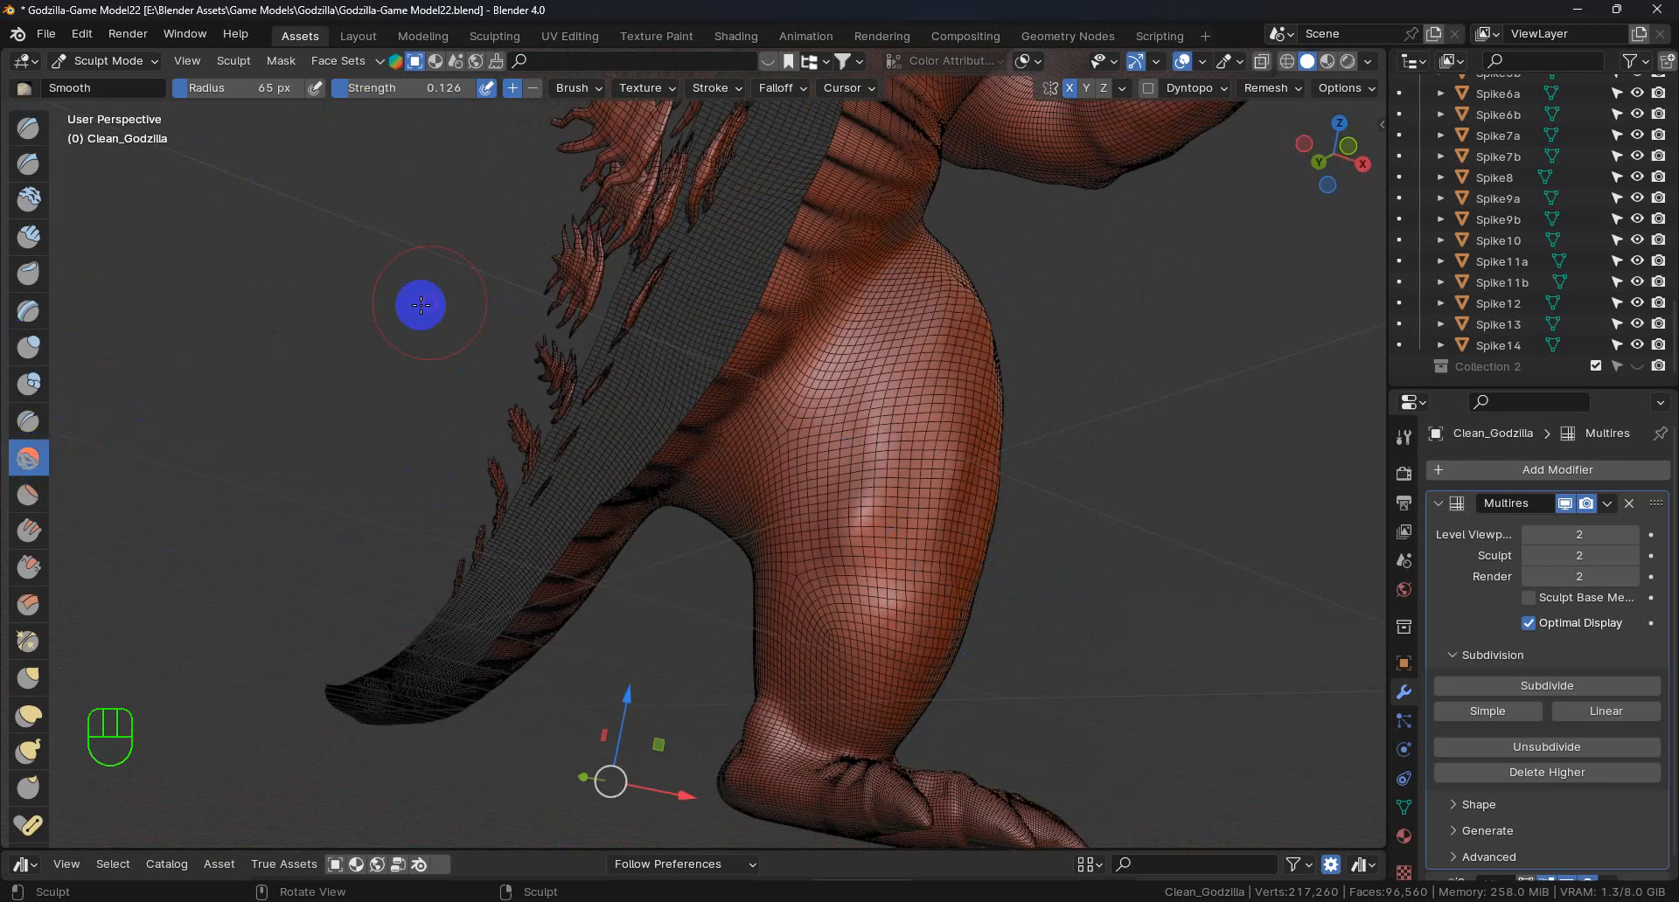
left_click_drag(831, 645, 842, 524)
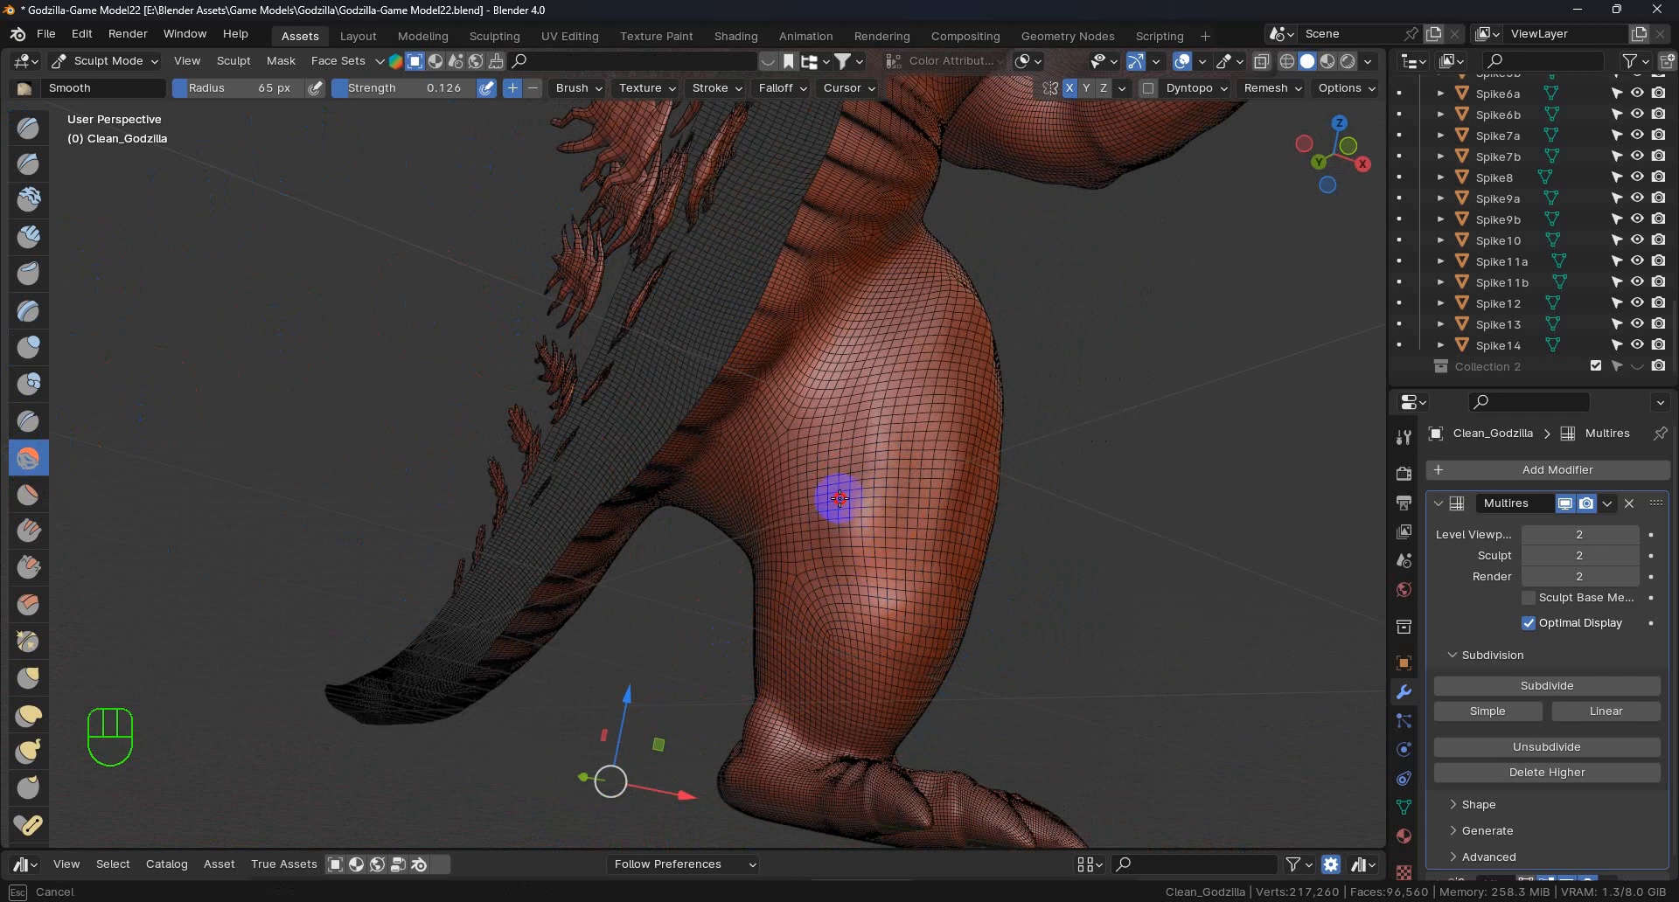
mouse_move(1106, 623)
middle_mouse_down()
mouse_move(1166, 592)
mouse_move(1167, 607)
mouse_move(1034, 431)
mouse_move(1065, 438)
mouse_move(1020, 423)
mouse_move(916, 302)
middle_mouse_up()
scroll(916, 302, "up", 4)
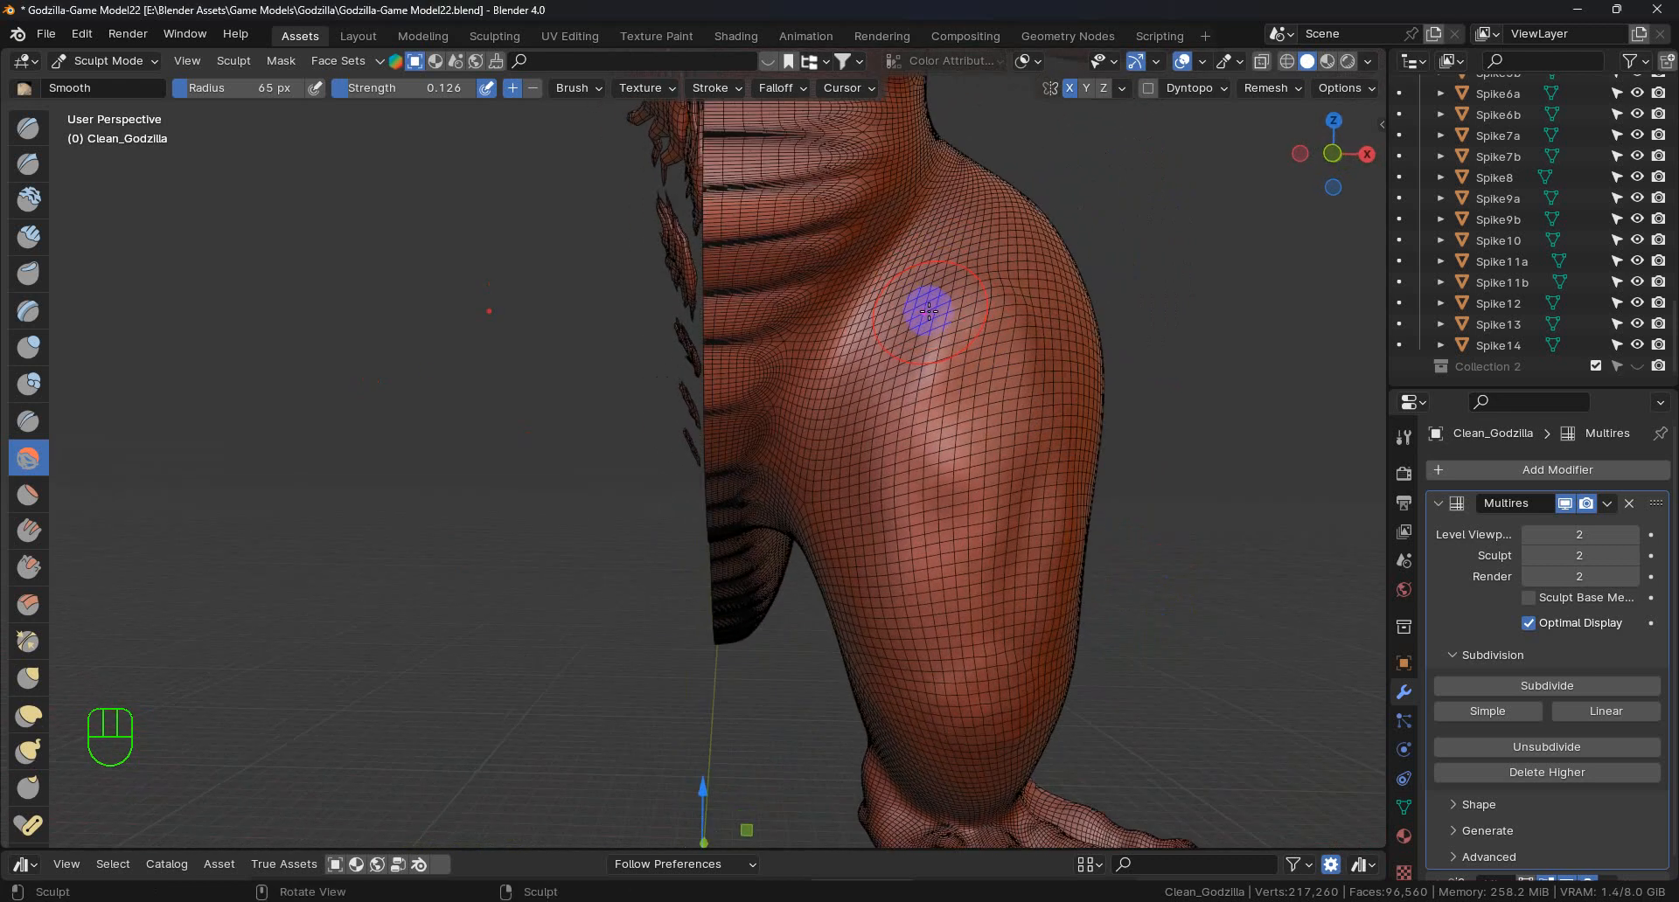
- Return to the SculptDraw brush and shape the inner thigh from the hip down toward the knee
left_click(28, 128)
mouse_move(933, 221)
middle_mouse_down()
mouse_move(941, 233)
mouse_move(892, 259)
mouse_move(929, 238)
middle_mouse_up()
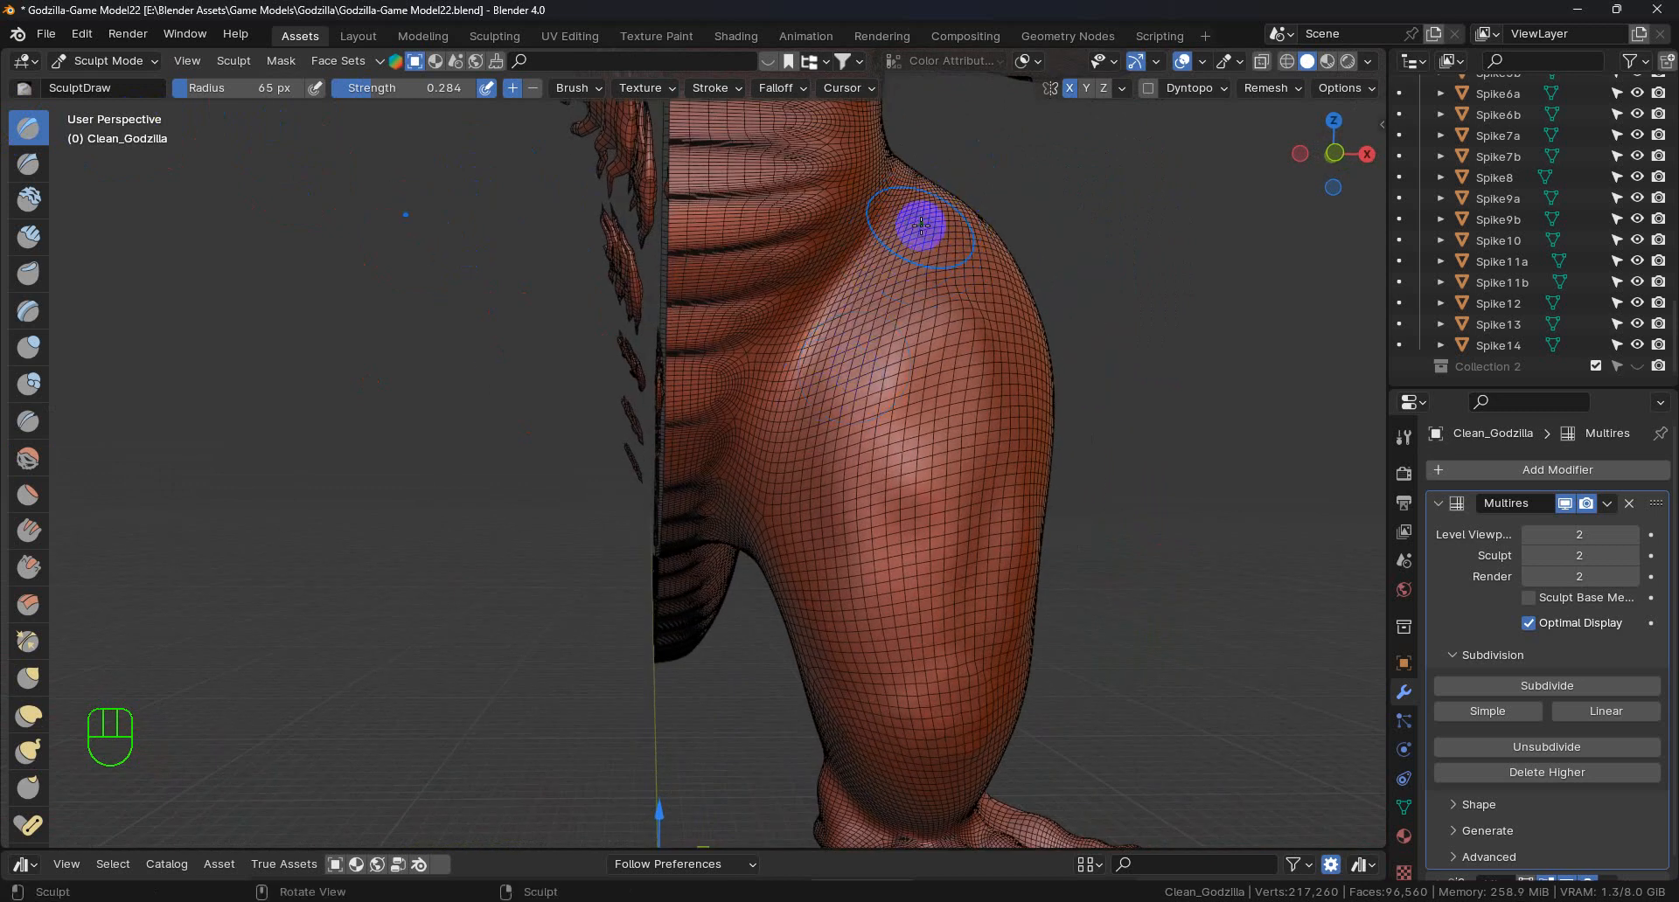
mouse_move(764, 626)
middle_mouse_down()
mouse_move(843, 712)
mouse_move(786, 494)
middle_mouse_up()
mouse_move(787, 473)
left_mouse_down()
mouse_move(768, 494)
mouse_move(762, 647)
left_mouse_up()
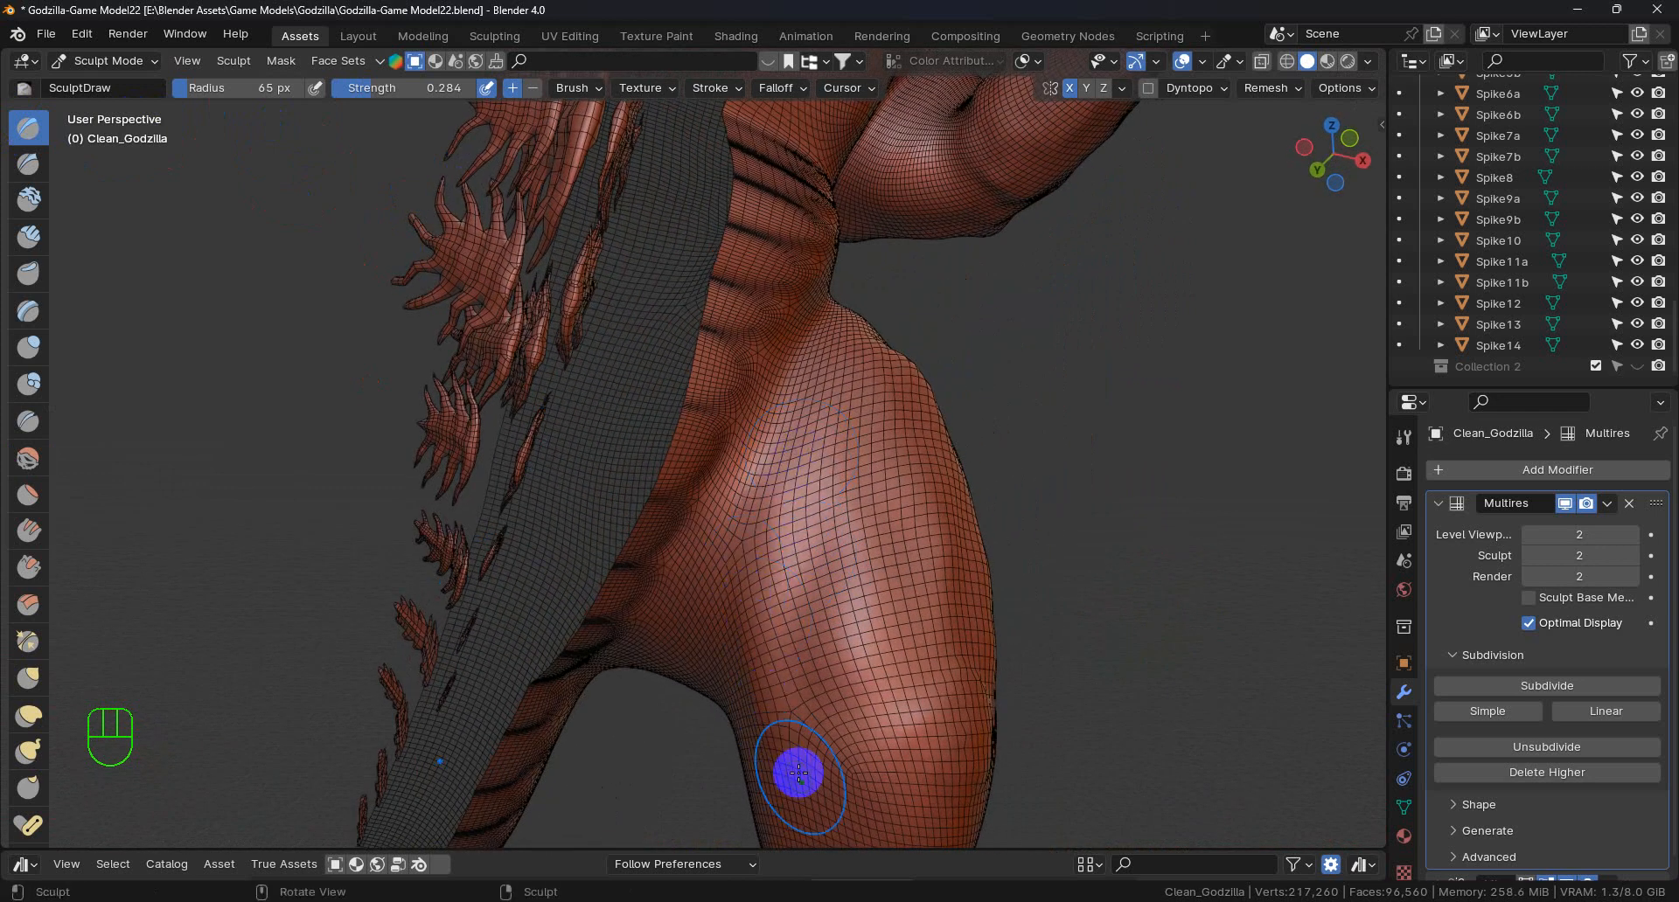
mouse_move(753, 633)
middle_mouse_down()
mouse_move(855, 784)
mouse_move(979, 581)
mouse_move(997, 349)
mouse_move(974, 345)
mouse_move(1034, 248)
mouse_move(960, 370)
mouse_move(1162, 288)
mouse_move(1244, 595)
mouse_move(1207, 573)
mouse_move(988, 538)
middle_mouse_up()
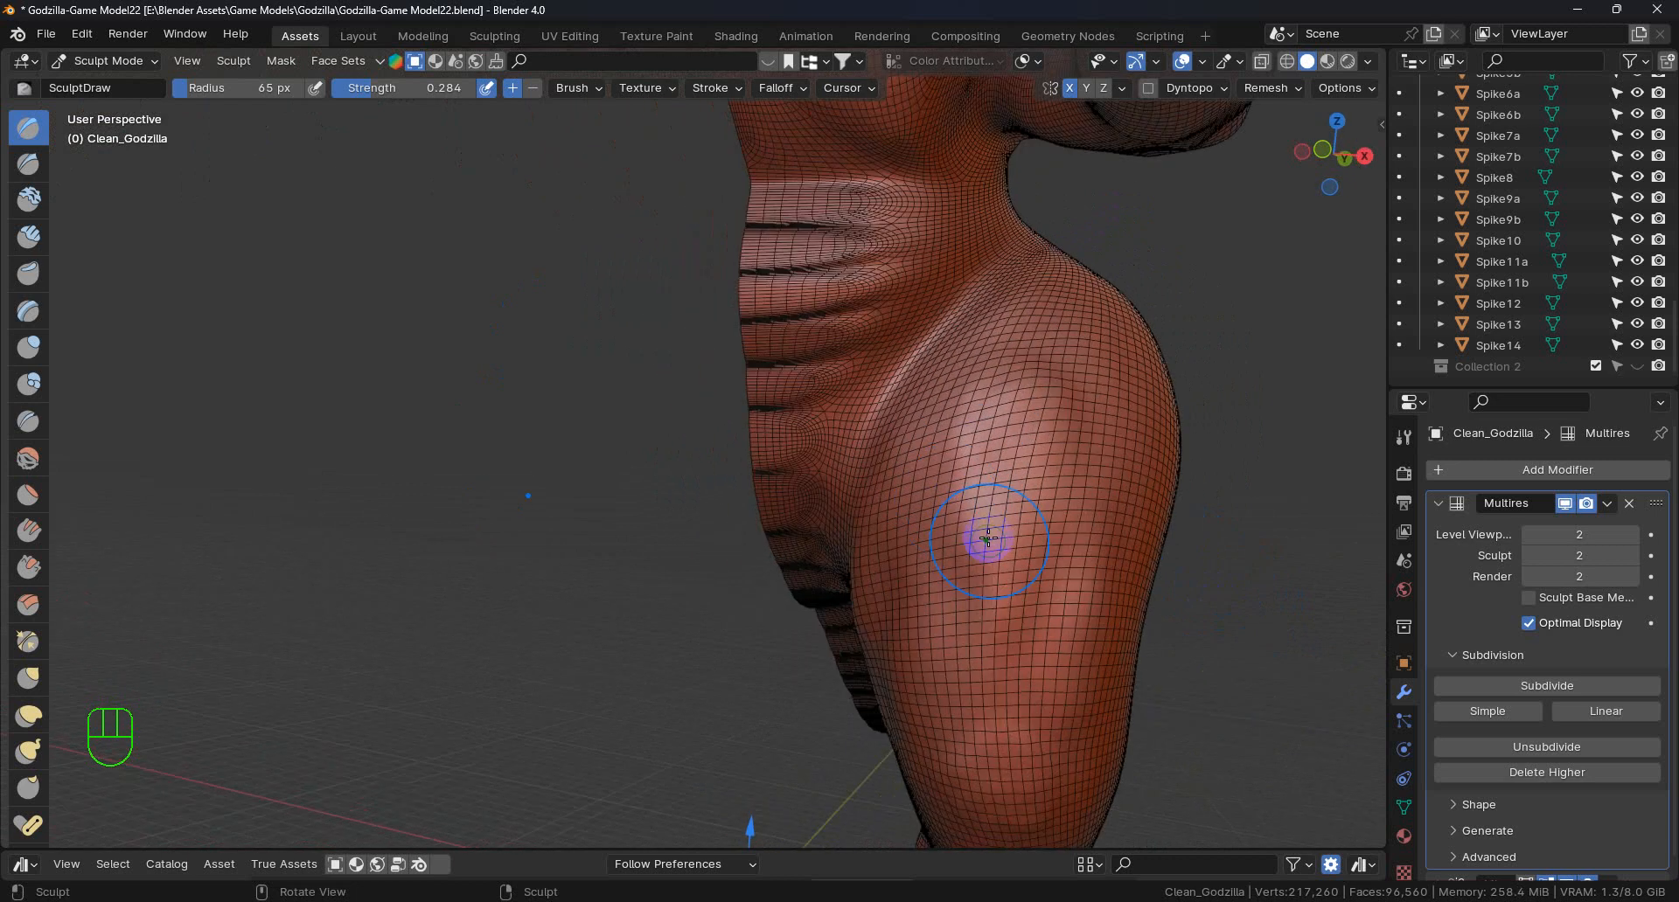
- Sculpt muscle forms on the back of the thigh below the buttock
middle_click_drag(1016, 416, 1081, 532)
scroll(1081, 532, "down", 1)
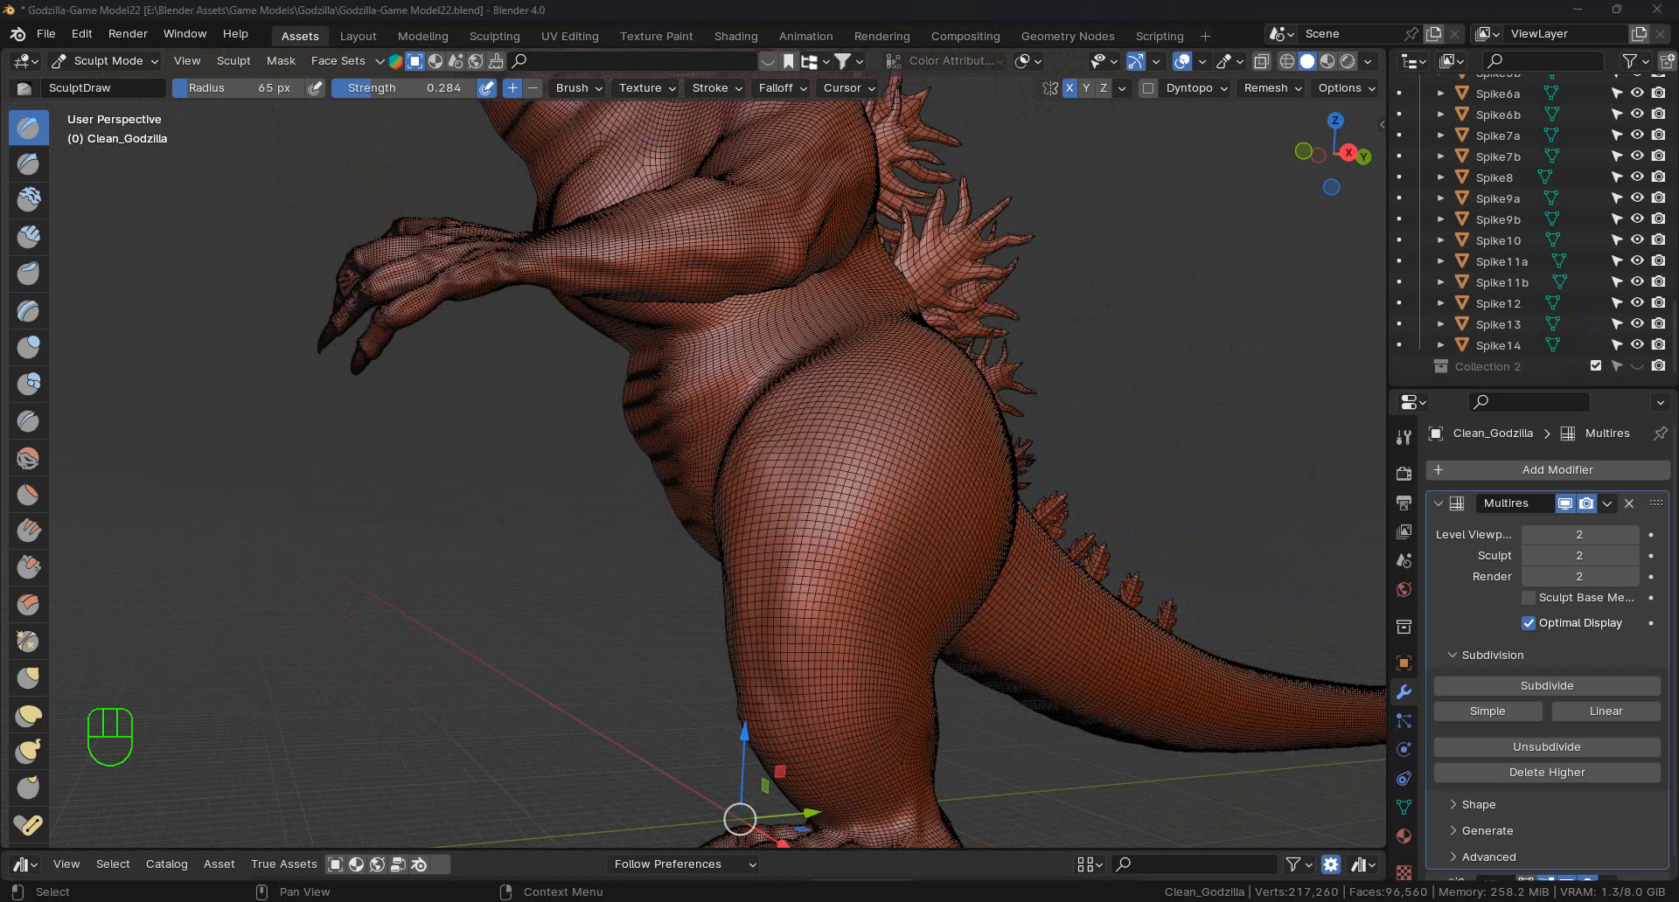
mouse_move(930, 499)
middle_mouse_down()
mouse_move(900, 514)
mouse_move(1010, 523)
mouse_move(841, 493)
middle_mouse_up()
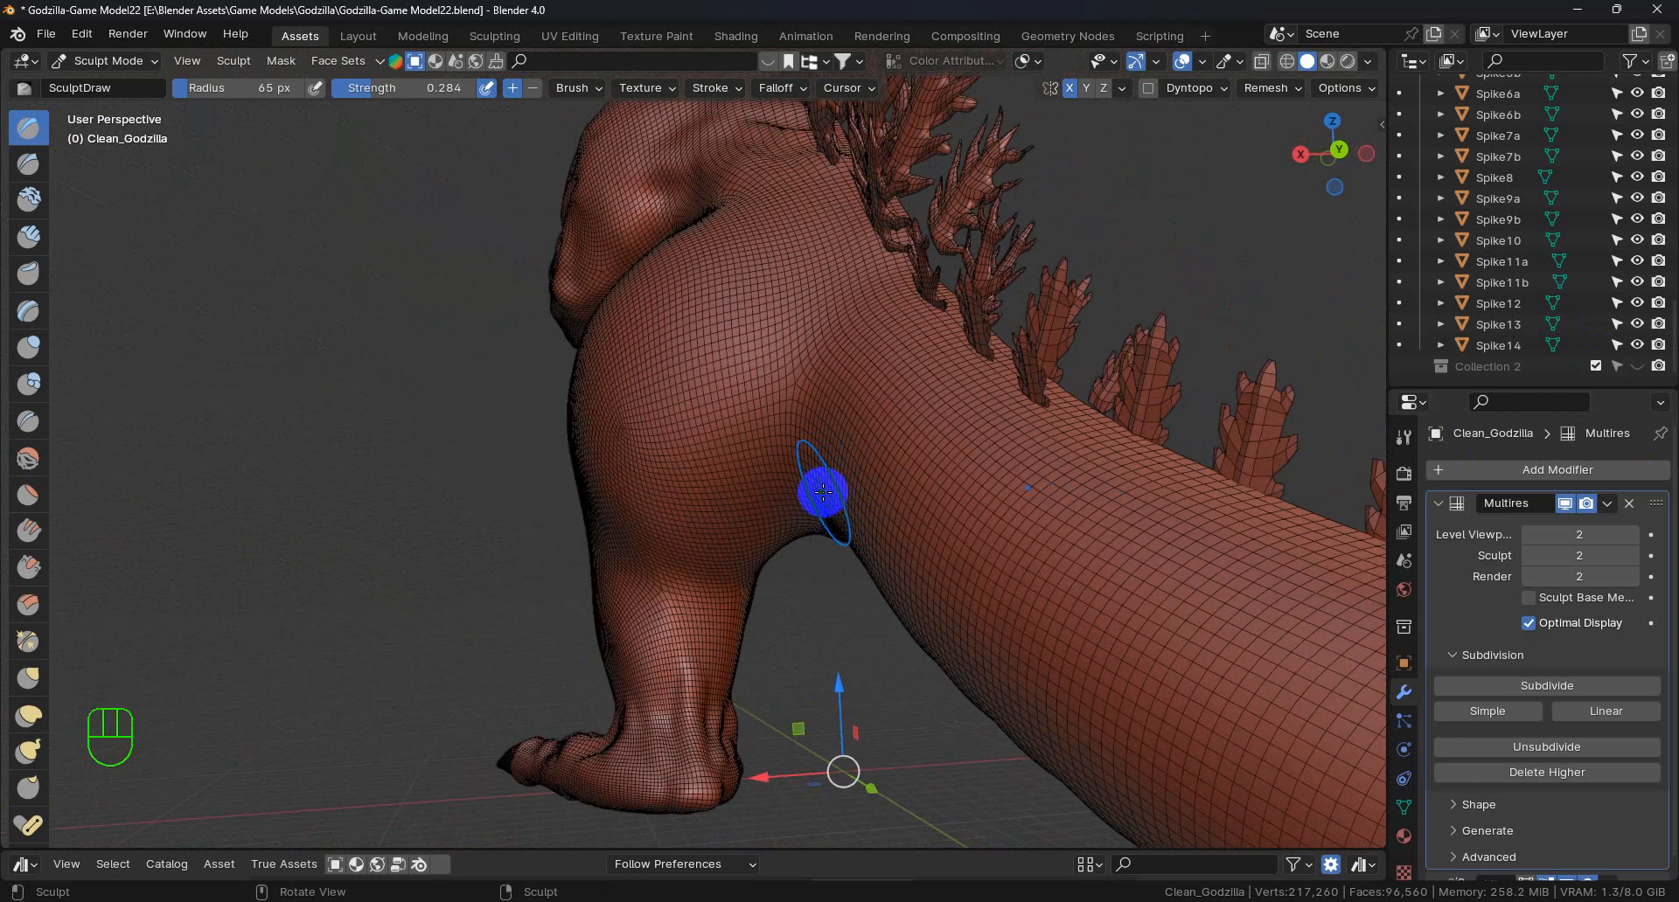
mouse_move(716, 385)
left_mouse_down()
mouse_move(693, 427)
mouse_move(709, 550)
mouse_move(701, 364)
mouse_move(727, 507)
mouse_move(709, 349)
mouse_move(719, 520)
mouse_move(723, 333)
mouse_move(705, 517)
mouse_move(697, 442)
left_mouse_up()
mouse_move(791, 601)
middle_mouse_down()
mouse_move(804, 611)
mouse_move(1001, 432)
middle_mouse_up()
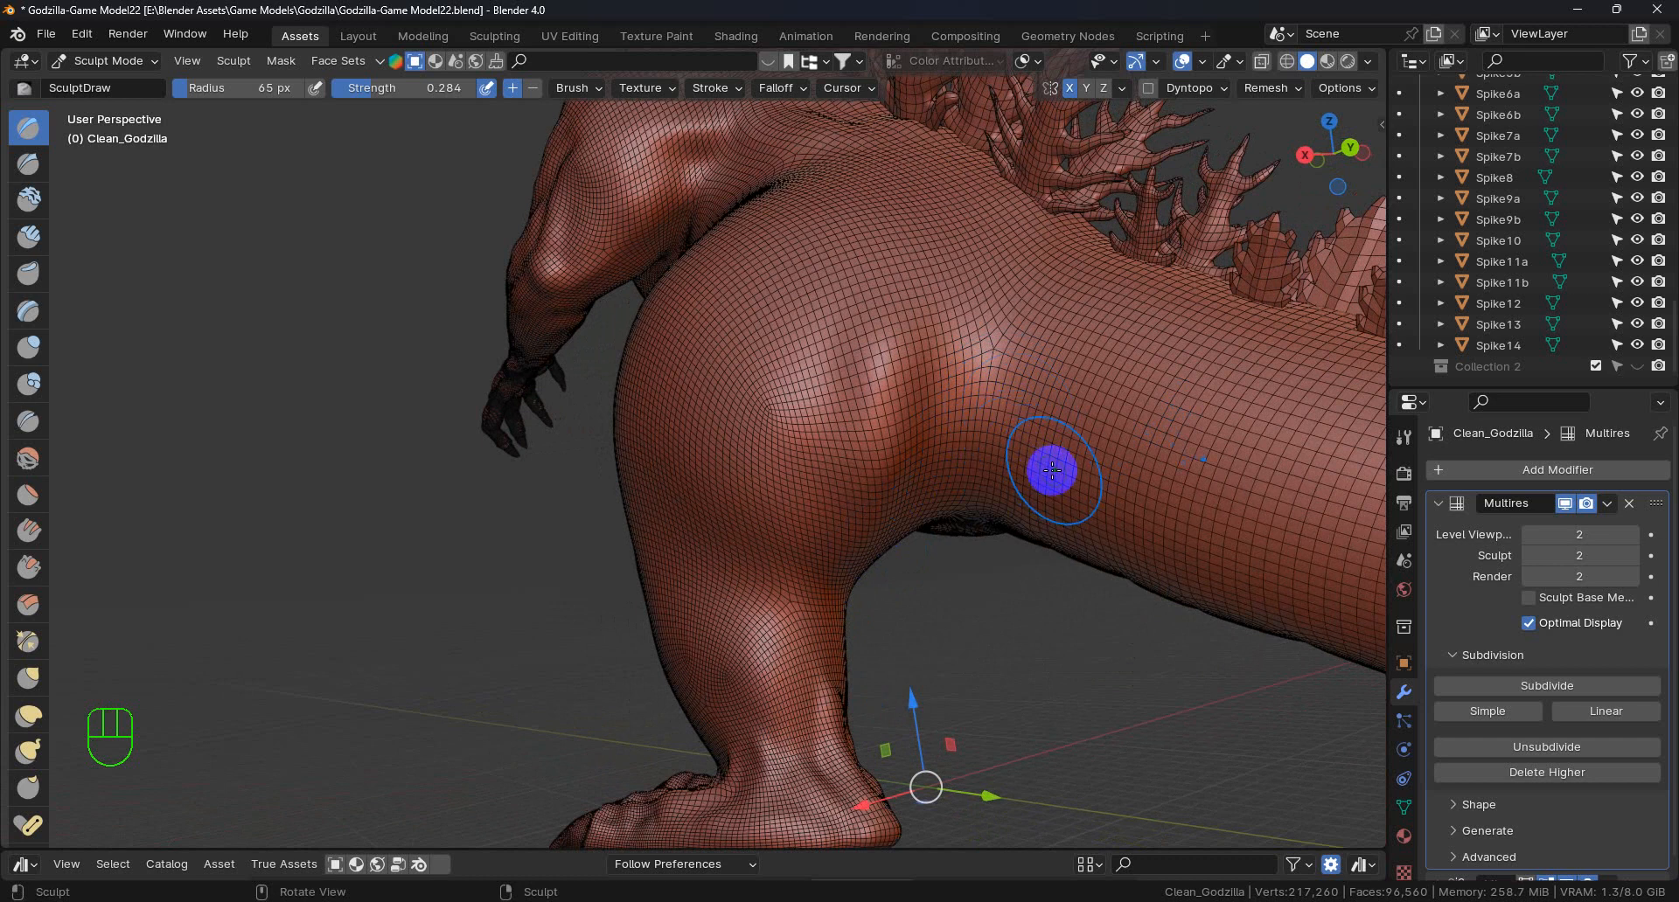
- Sculpt the transition between the back of the thigh and the base of the tail
mouse_move(1052, 473)
middle_mouse_down()
mouse_move(933, 469)
mouse_move(915, 415)
middle_mouse_up()
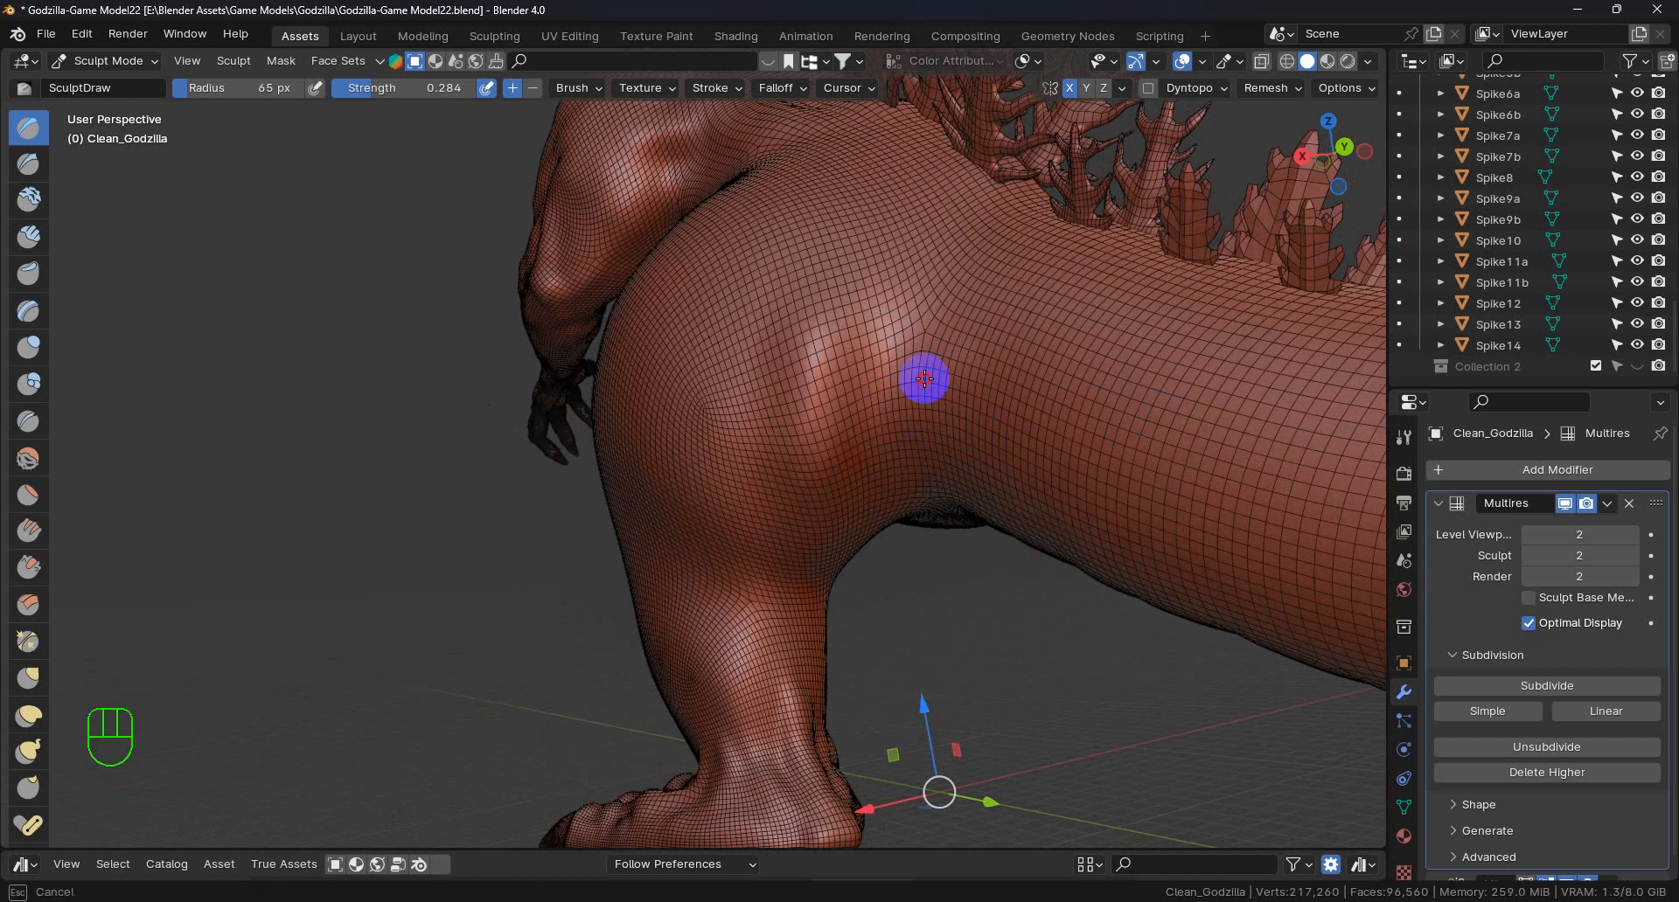
mouse_move(945, 409)
left_mouse_down()
mouse_move(900, 428)
mouse_move(993, 432)
left_mouse_up()
mouse_move(1100, 550)
middle_mouse_down()
mouse_move(982, 406)
mouse_move(967, 450)
mouse_move(964, 411)
middle_mouse_up()
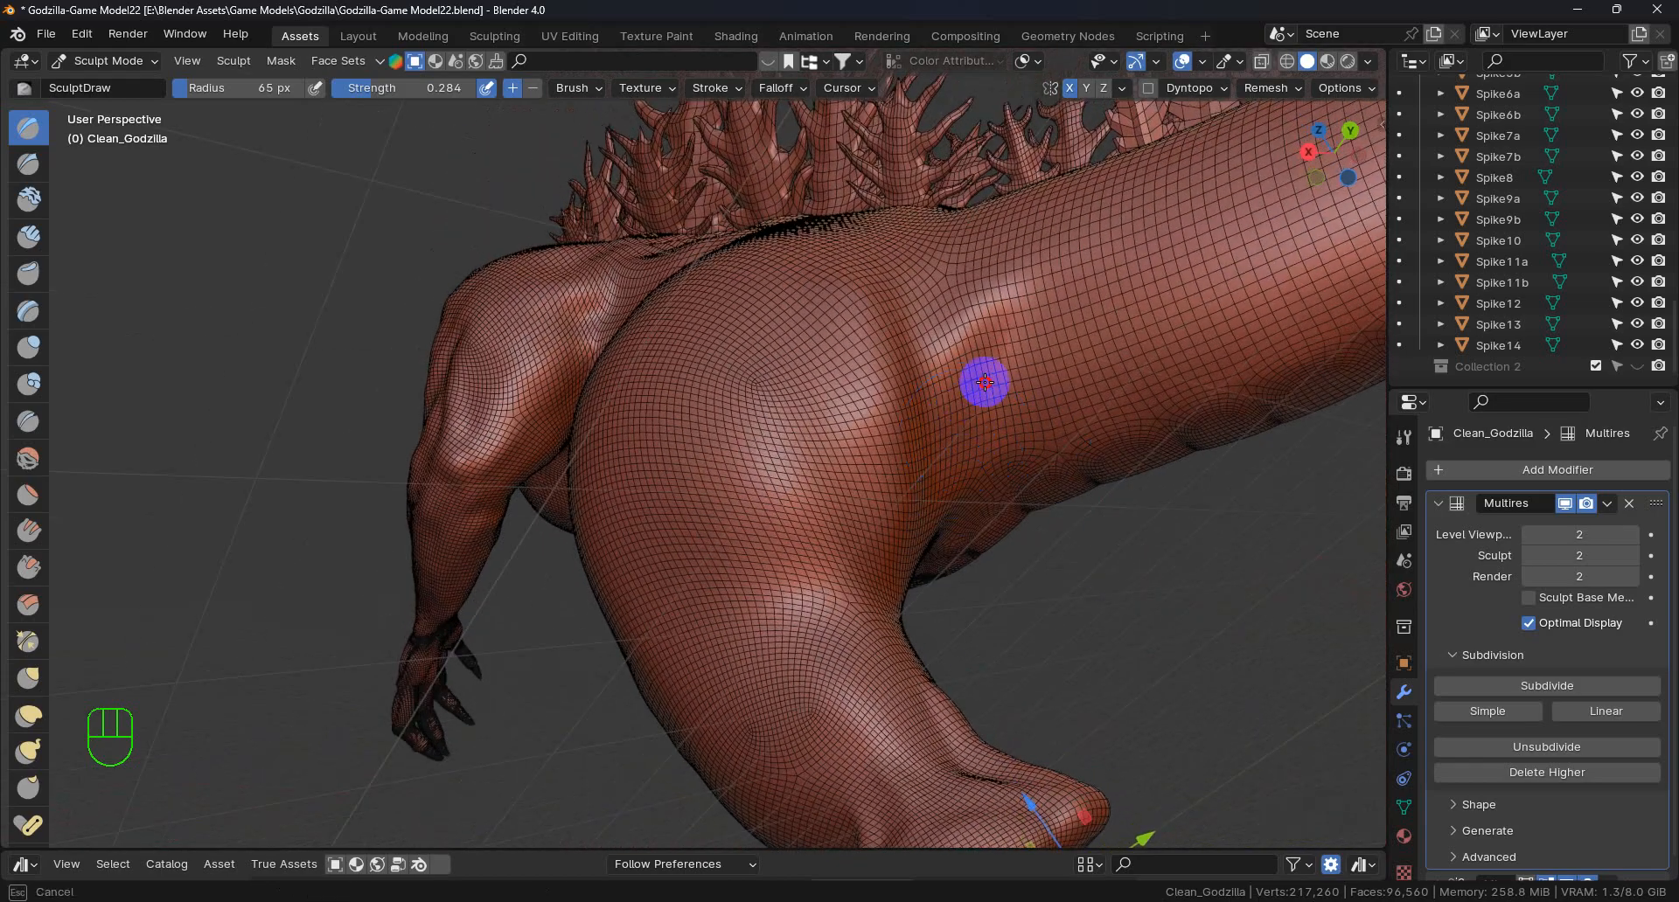
mouse_move(1083, 386)
middle_mouse_down()
mouse_move(1084, 438)
mouse_move(973, 392)
middle_mouse_up()
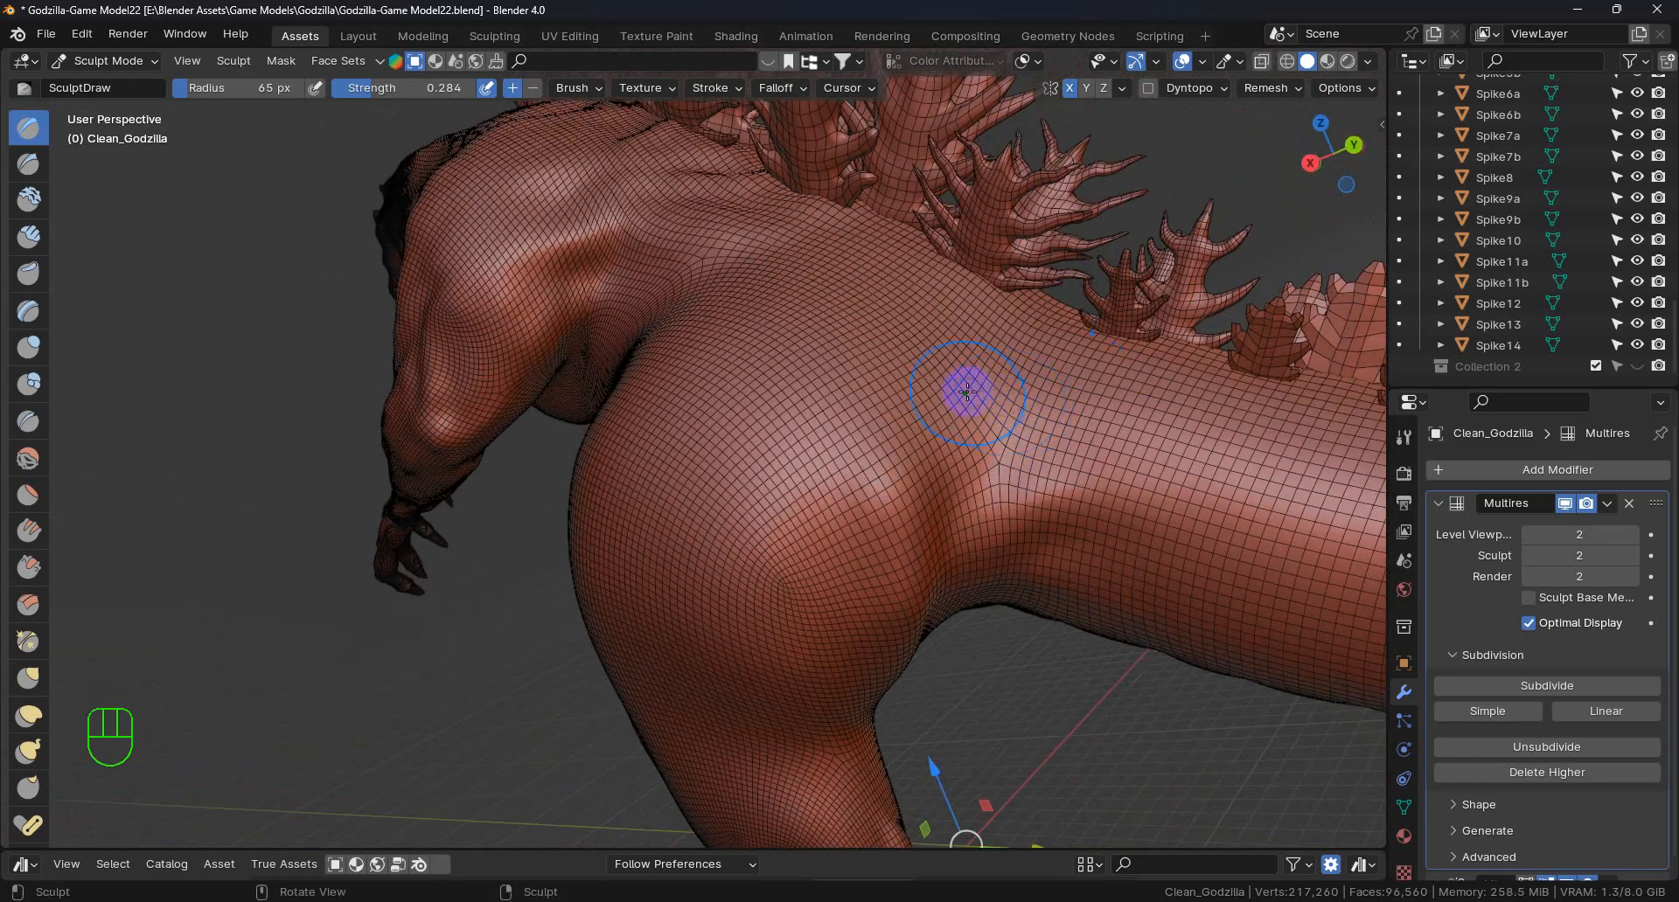
middle_click_drag(1118, 452, 982, 462)
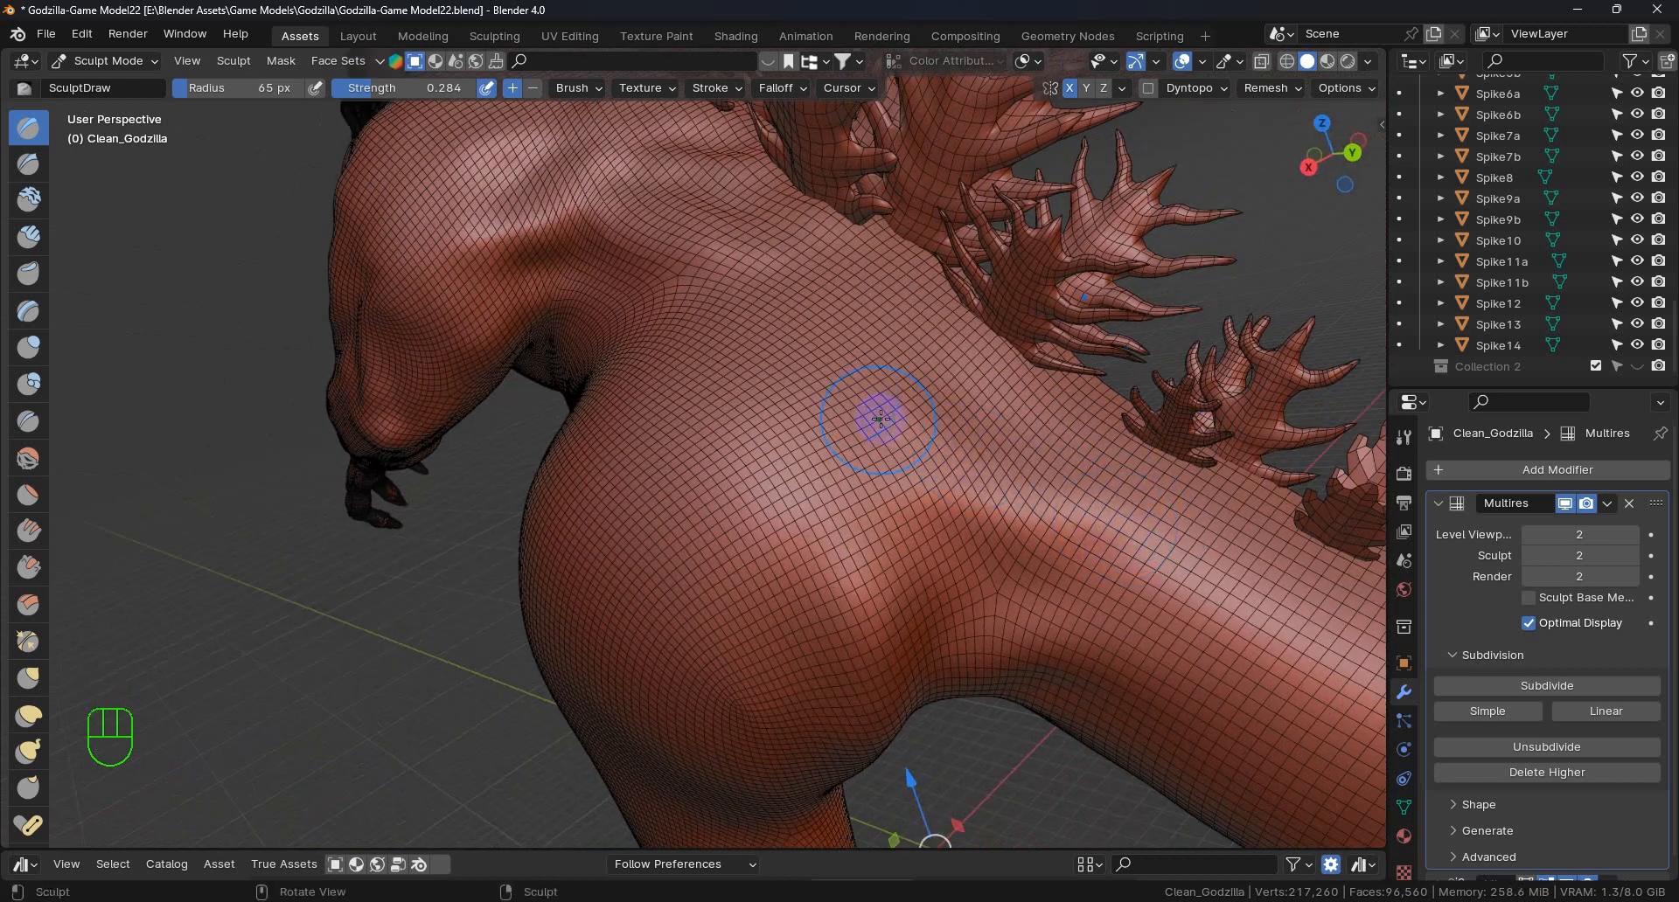
- Shape the upper hip and lower back where they blend into the tail base beside the spikes
middle_click_drag(1255, 707, 1175, 526)
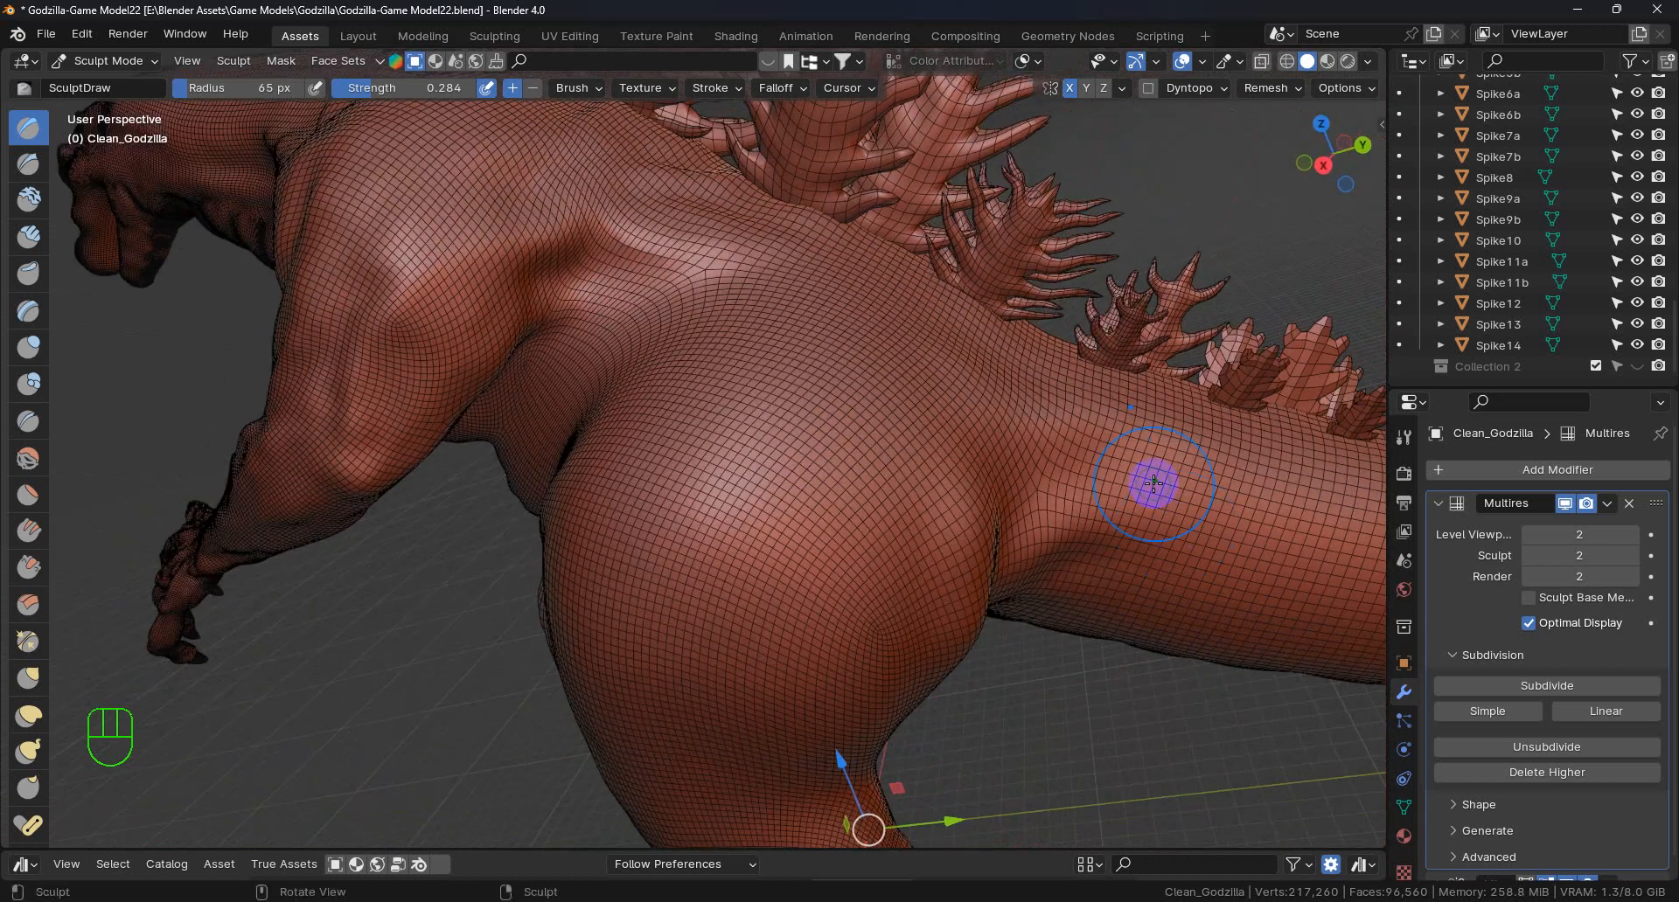
middle_click_drag(1004, 434, 854, 415)
middle_click_drag(1300, 431, 674, 391)
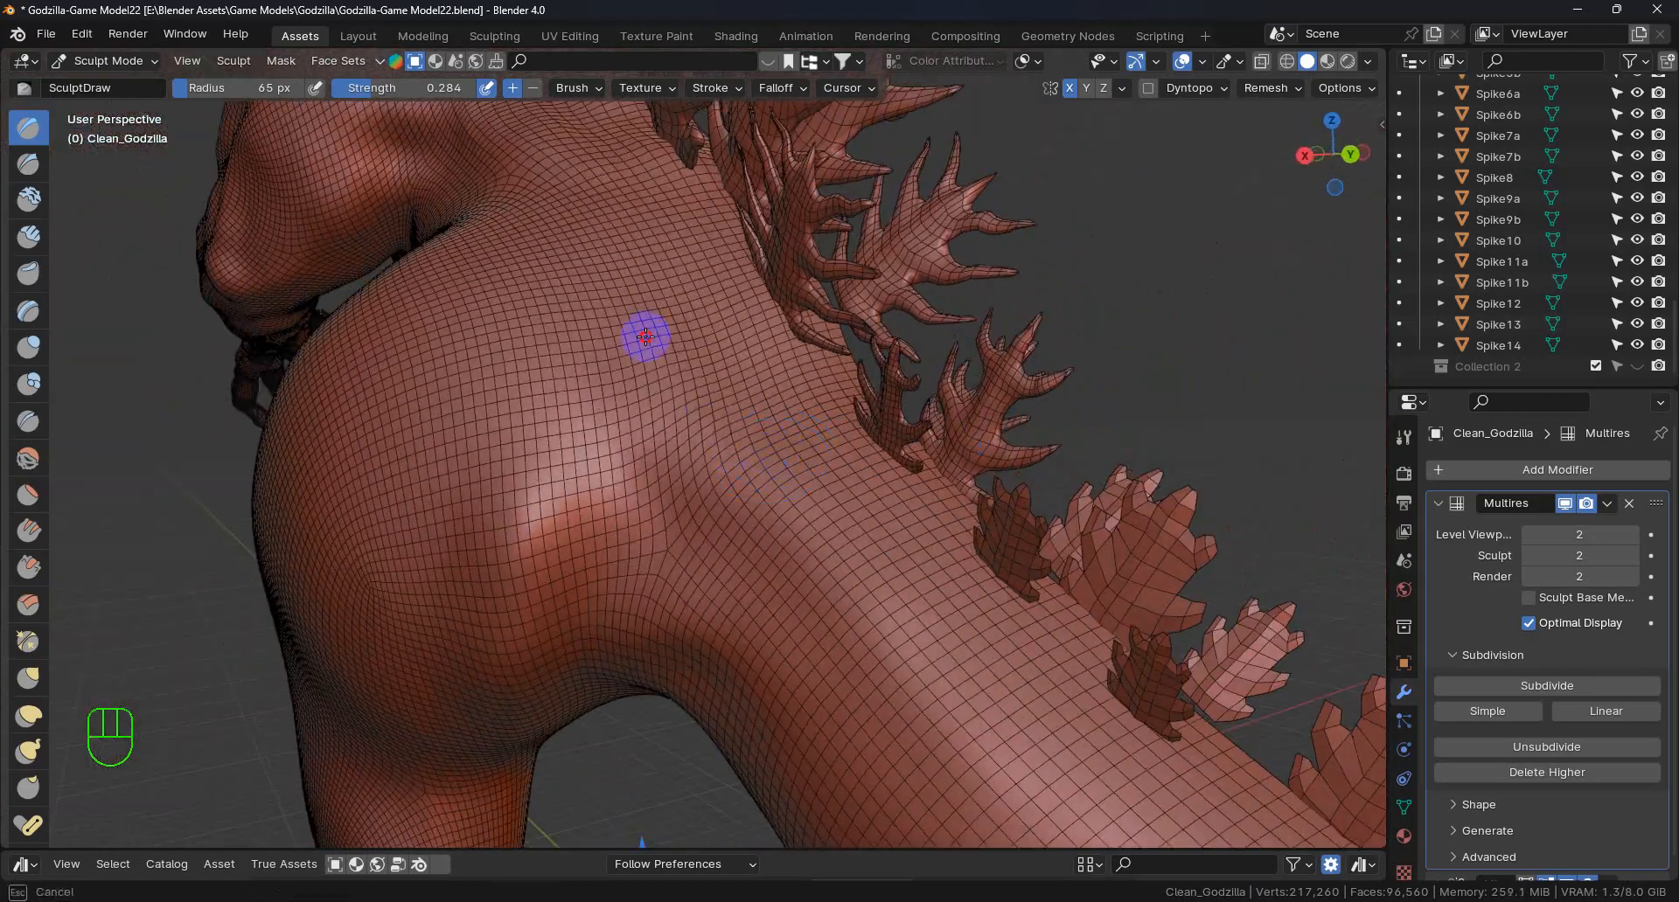
middle_click_drag(743, 461, 789, 398)
middle_click_drag(670, 242, 705, 243)
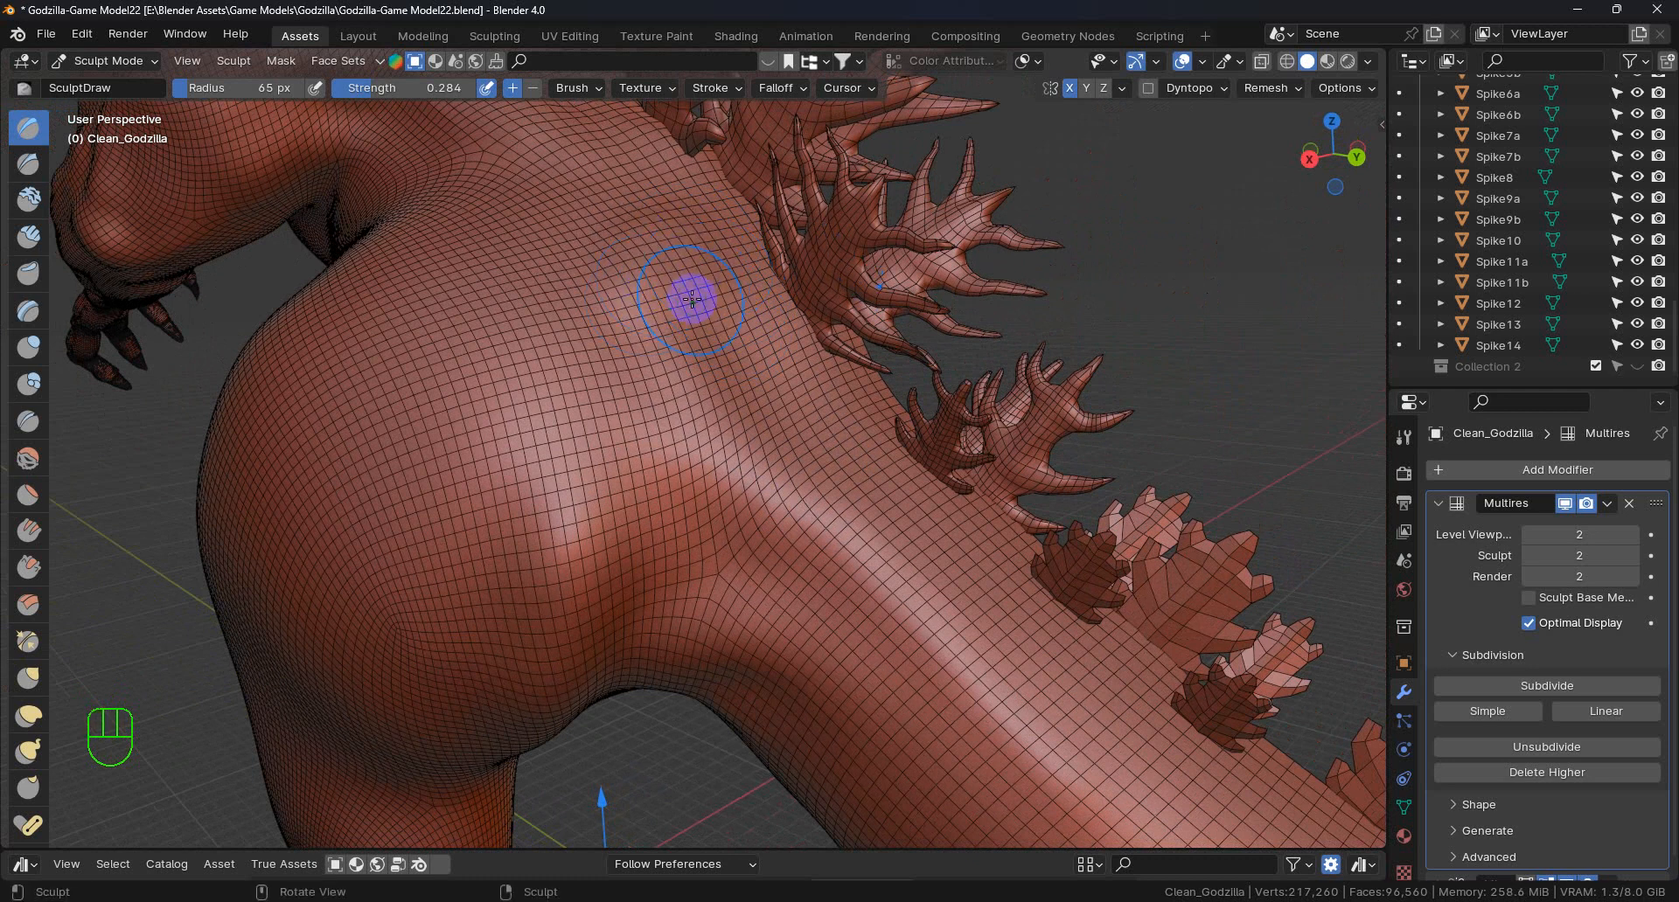
mouse_move(793, 364)
middle_mouse_down()
mouse_move(855, 536)
mouse_move(832, 469)
mouse_move(847, 401)
middle_mouse_up()
mouse_move(539, 356)
middle_mouse_down()
mouse_move(979, 495)
mouse_move(685, 324)
mouse_move(795, 434)
mouse_move(772, 336)
middle_mouse_up()
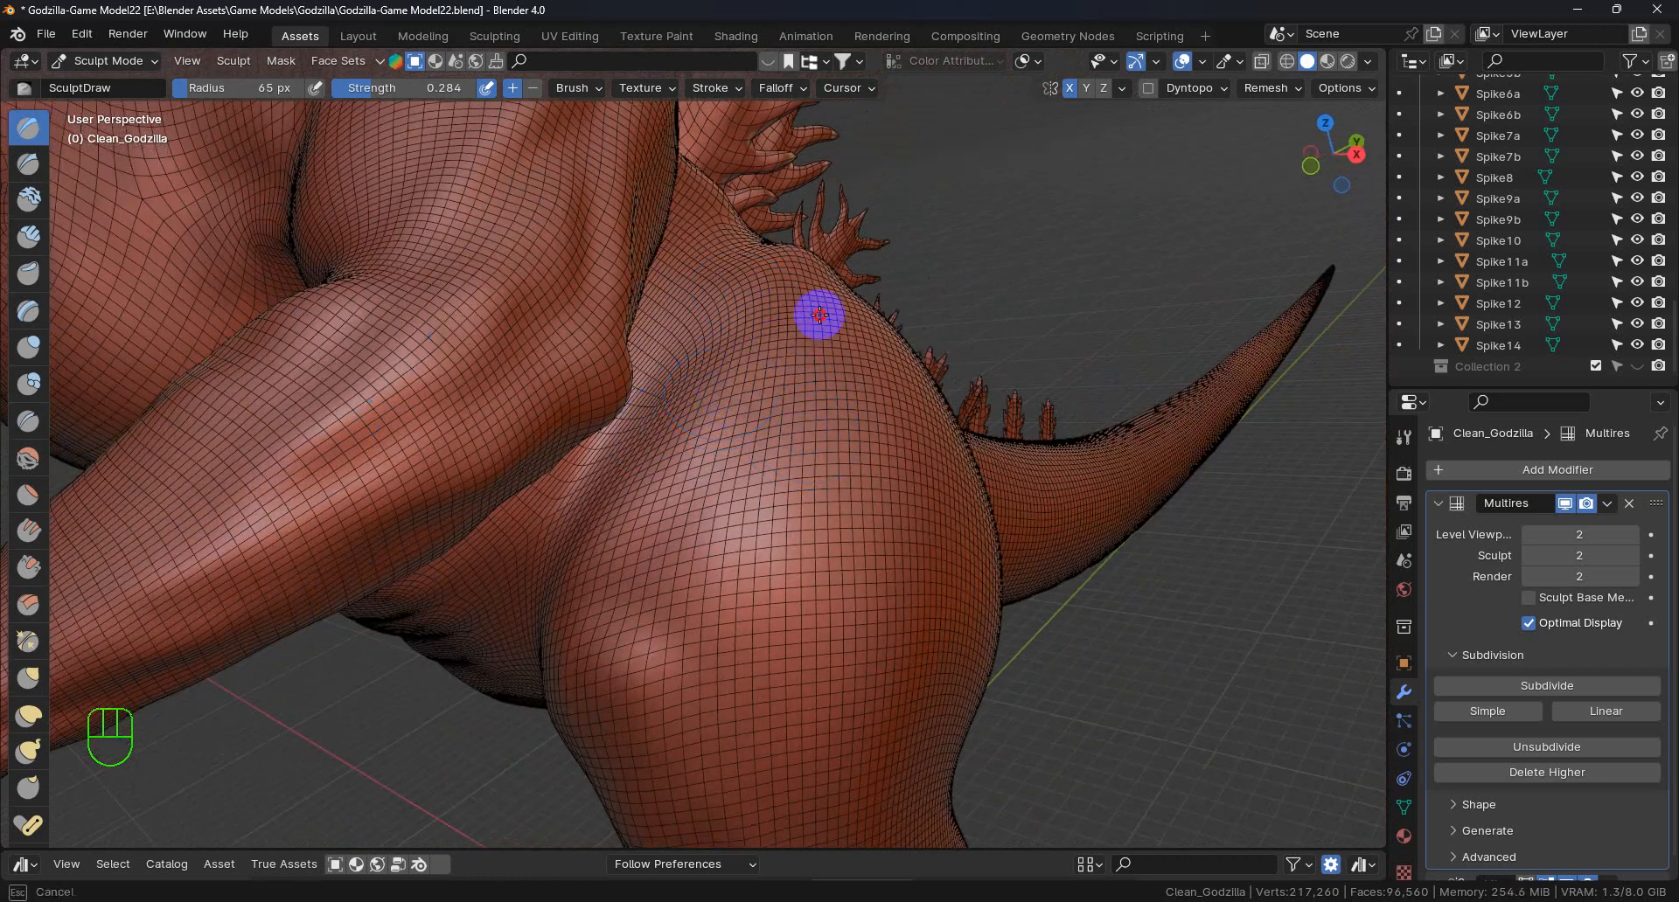
- Sculpt broad muscle strokes over the outer hip and upper thigh
middle_click_drag(600, 559, 887, 456)
mouse_move(725, 372)
middle_mouse_down()
mouse_move(970, 458)
mouse_move(768, 555)
mouse_move(709, 386)
middle_mouse_up()
left_click_drag(652, 485, 806, 401)
mouse_move(792, 404)
left_mouse_down()
mouse_move(764, 428)
mouse_move(705, 591)
left_mouse_up()
mouse_move(757, 454)
left_mouse_down()
mouse_move(679, 529)
mouse_move(644, 536)
mouse_move(656, 574)
left_mouse_up()
mouse_move(656, 573)
middle_mouse_down()
mouse_move(825, 697)
mouse_move(765, 407)
middle_mouse_up()
- Refine the outer thigh's muscle contours with further SculptDraw strokes from several angles
left_click_drag(844, 551, 785, 548)
mouse_move(767, 480)
middle_mouse_down()
mouse_move(967, 499)
mouse_move(749, 460)
middle_mouse_up()
mouse_move(750, 369)
middle_mouse_down()
mouse_move(926, 607)
mouse_move(910, 551)
mouse_move(777, 418)
middle_mouse_up()
middle_click_drag(817, 357, 863, 454)
left_click_drag(780, 400, 790, 382)
- Sculpt the side of the lower leg above the ankle and continue around to the calf
middle_click_drag(728, 456, 896, 434)
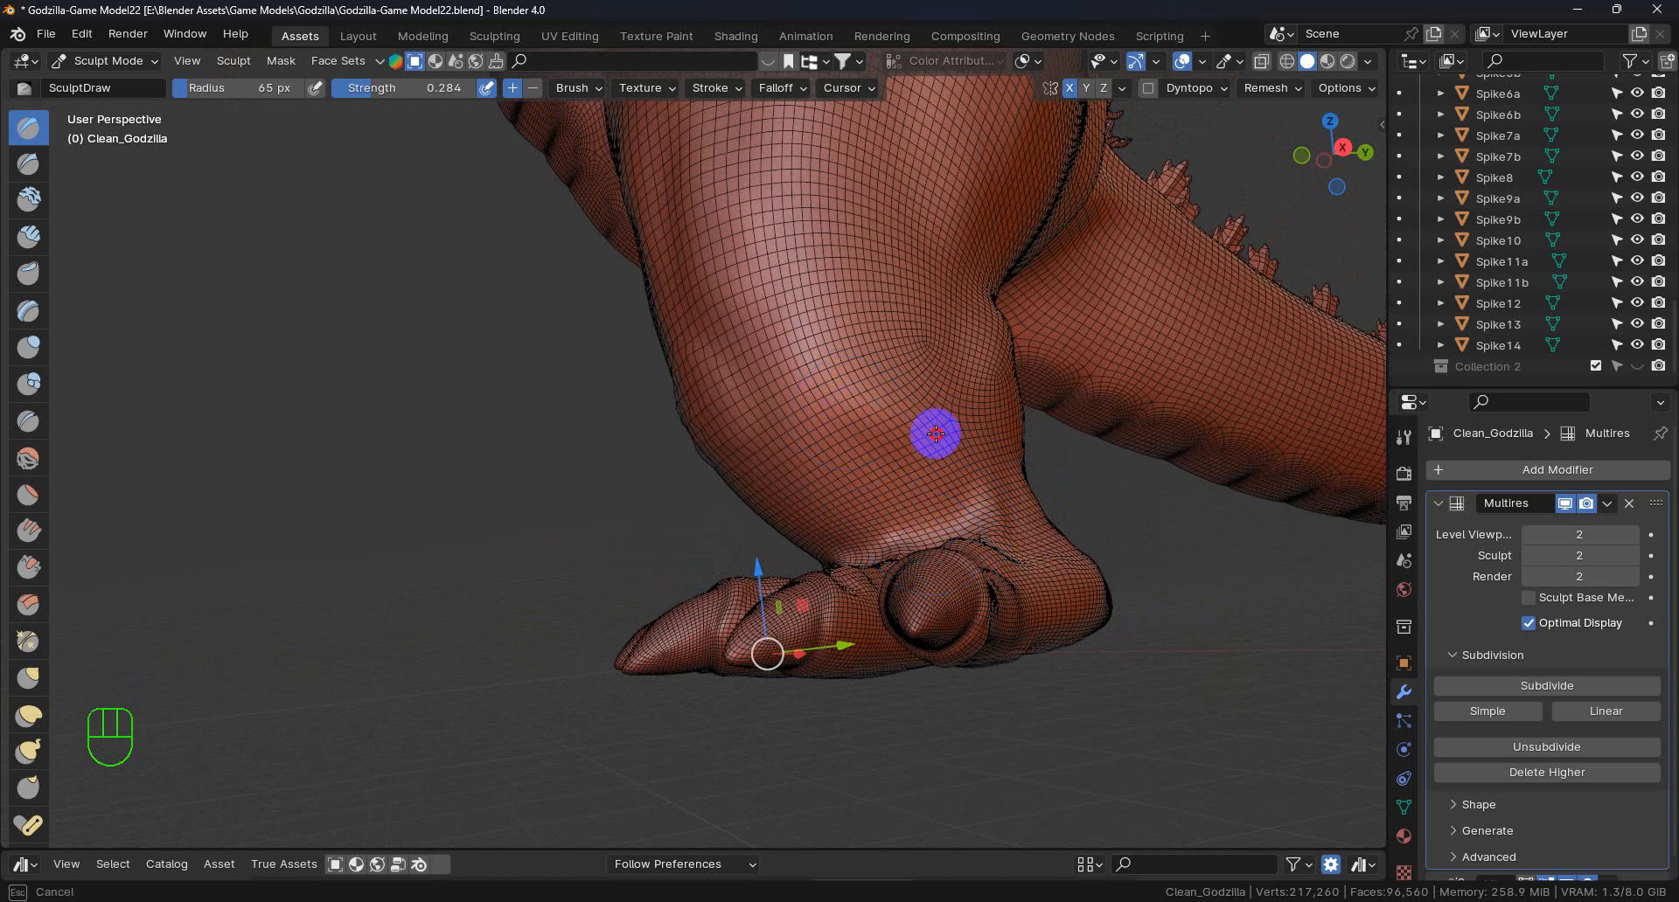
middle_click_drag(1000, 583, 906, 461)
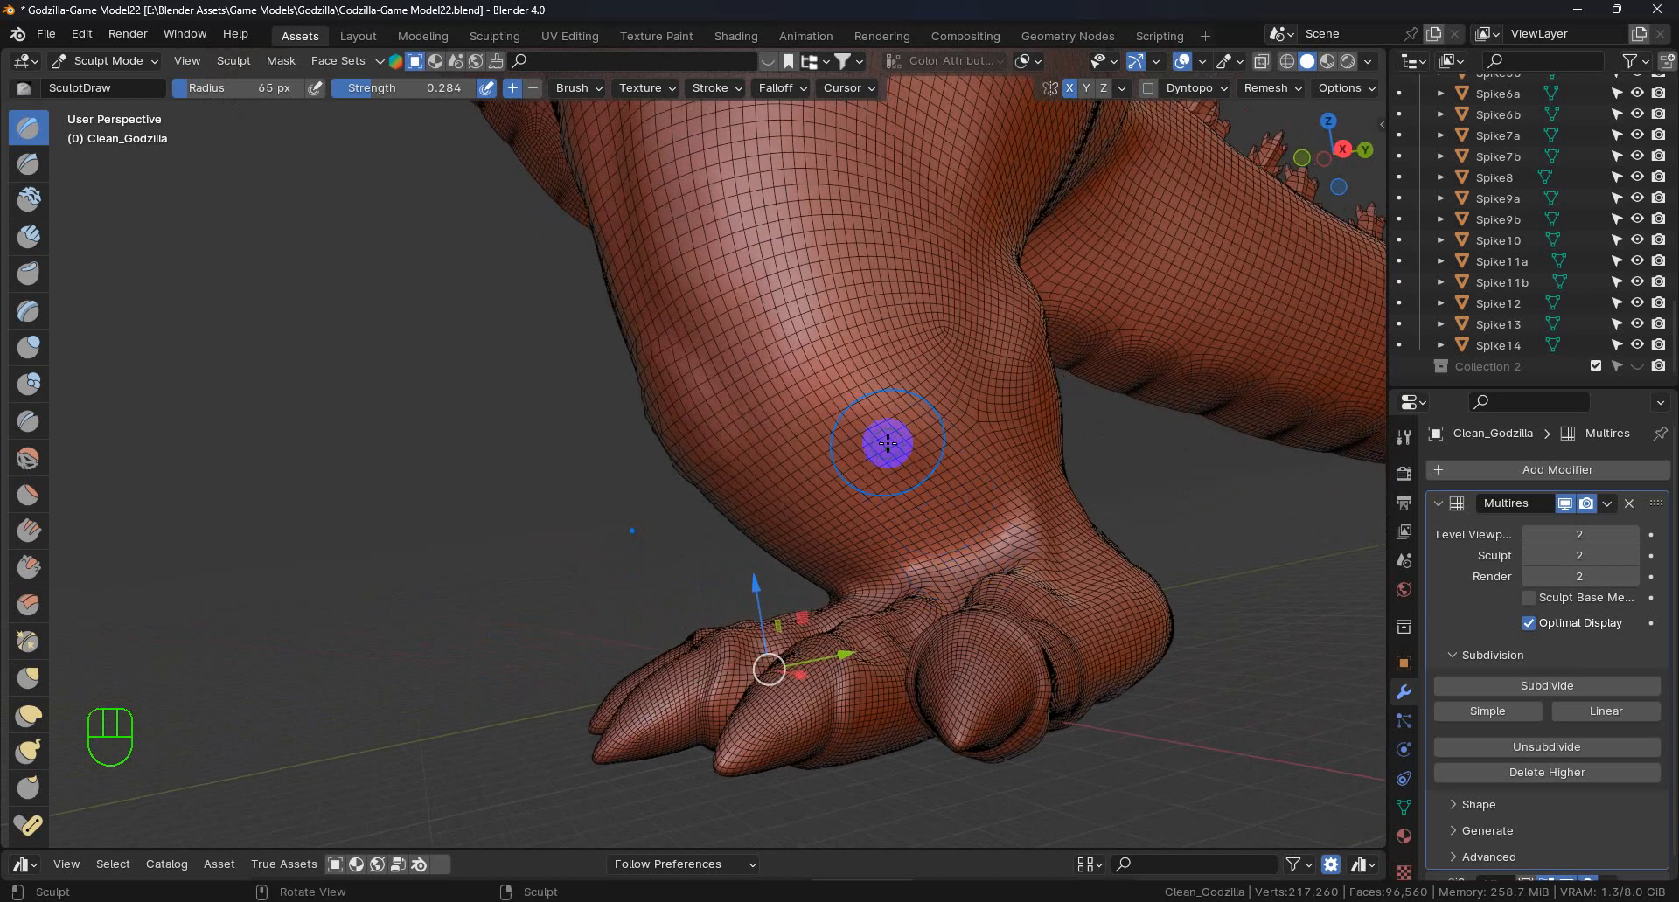
mouse_move(1022, 513)
middle_mouse_down()
mouse_move(1060, 589)
mouse_move(612, 523)
middle_mouse_up()
left_click_drag(602, 391, 569, 523)
- Build up the back of the calf with repeated strokes down toward the heel
middle_click_drag(557, 538, 607, 240)
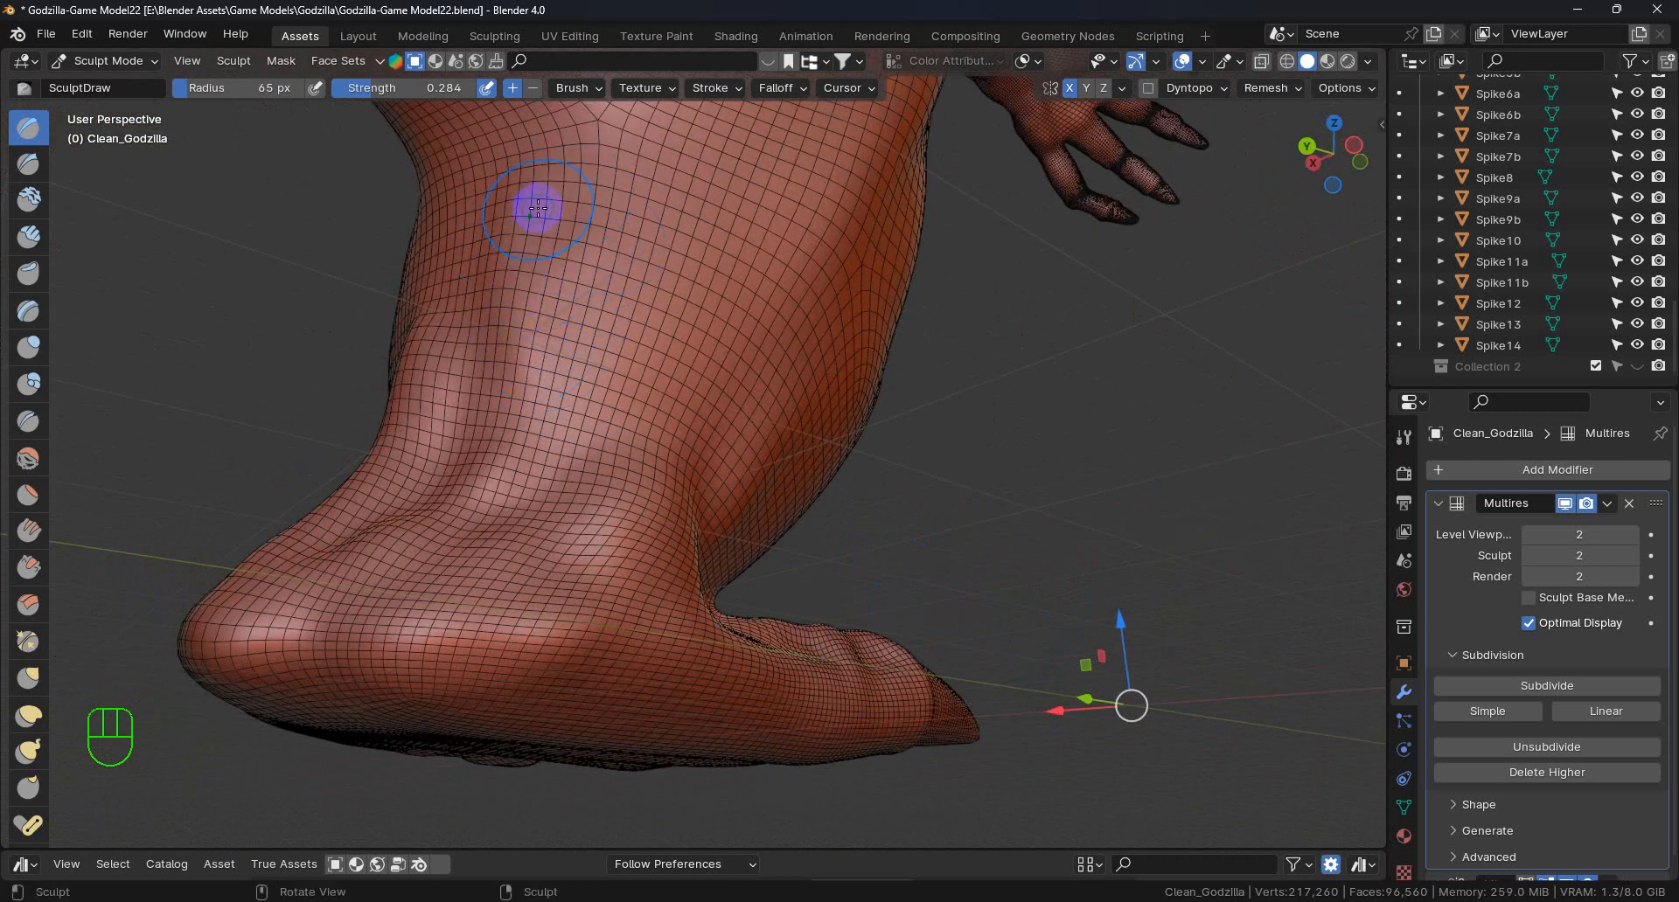
left_click_drag(596, 245, 525, 420)
left_click_drag(589, 292, 512, 467)
left_click_drag(595, 240, 541, 339)
mouse_move(618, 476)
middle_mouse_down()
mouse_move(712, 563)
mouse_move(735, 543)
mouse_move(750, 479)
mouse_move(656, 326)
middle_mouse_up()
mouse_move(624, 416)
middle_mouse_down()
mouse_move(638, 349)
mouse_move(787, 592)
mouse_move(784, 578)
mouse_move(746, 667)
mouse_move(750, 559)
middle_mouse_up()
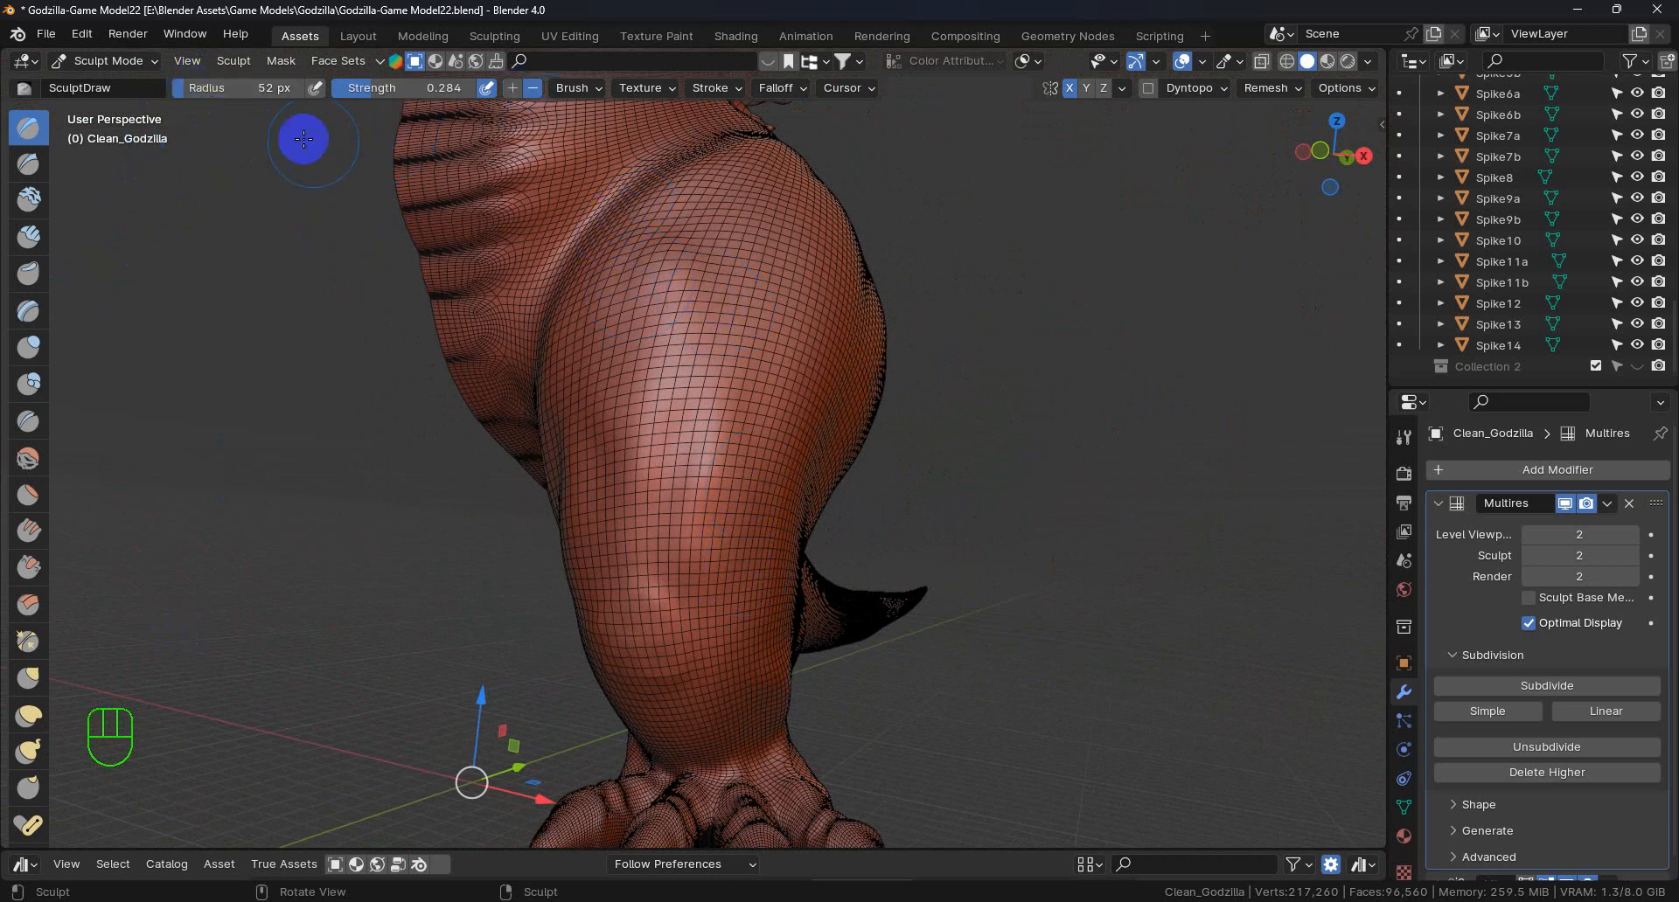
- Sculpt the muscle forms around the knee and the front of the thigh with SculptDraw at 52 px radius
middle_click_drag(769, 421, 746, 543)
scroll(746, 544, "up", 3)
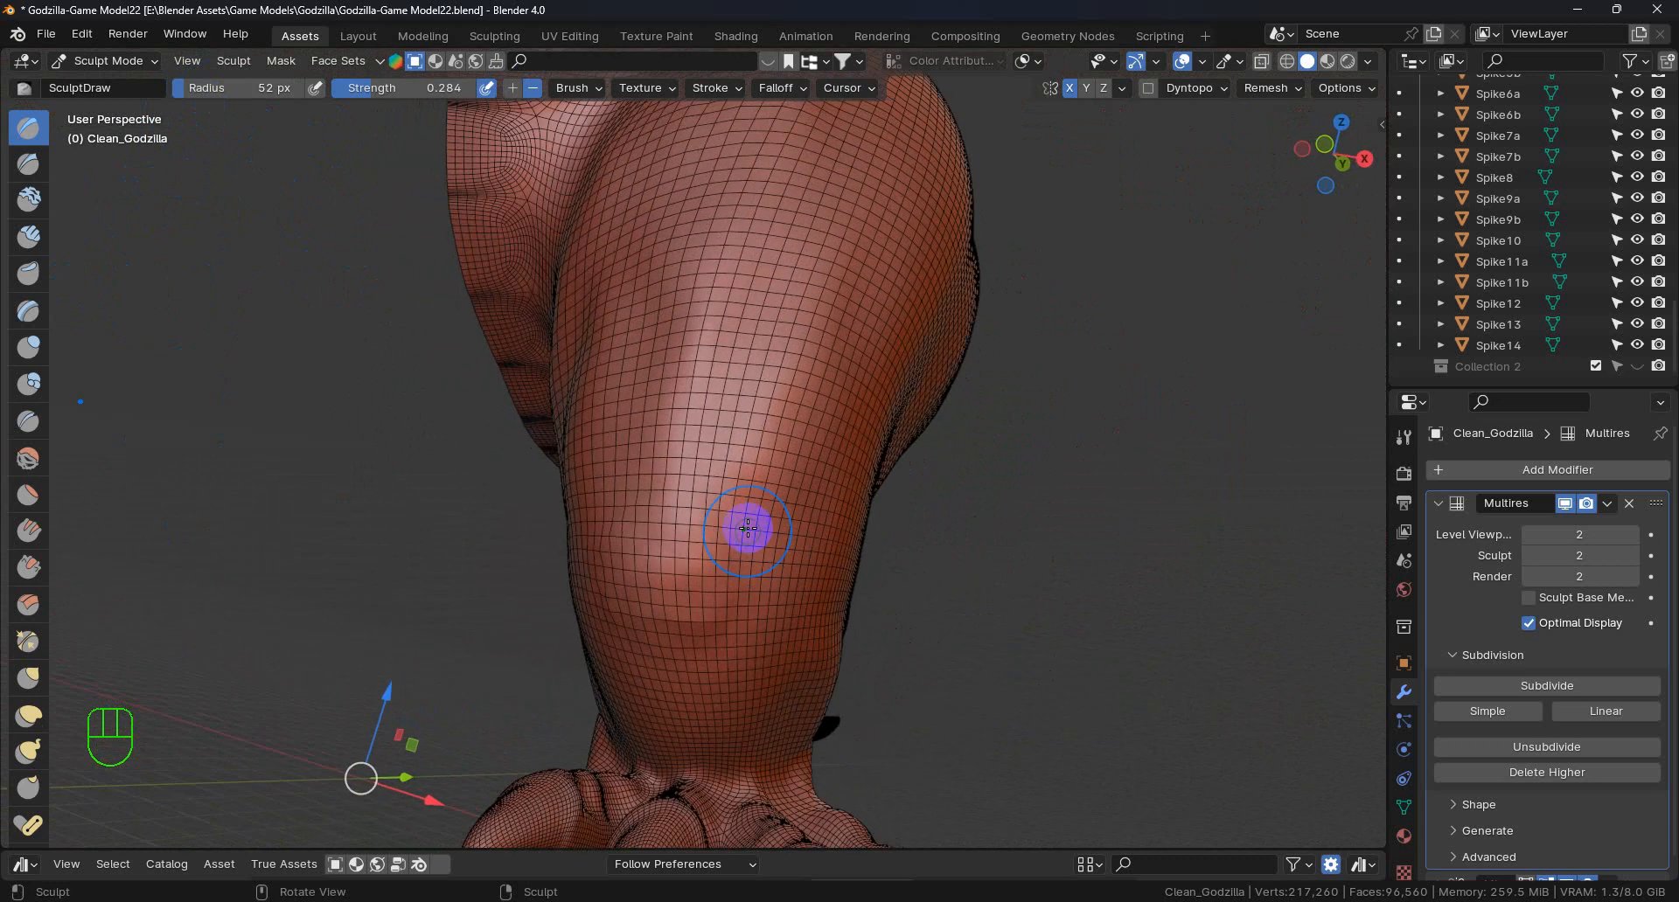
mouse_move(773, 433)
middle_mouse_down()
mouse_move(769, 338)
mouse_move(809, 216)
middle_mouse_up()
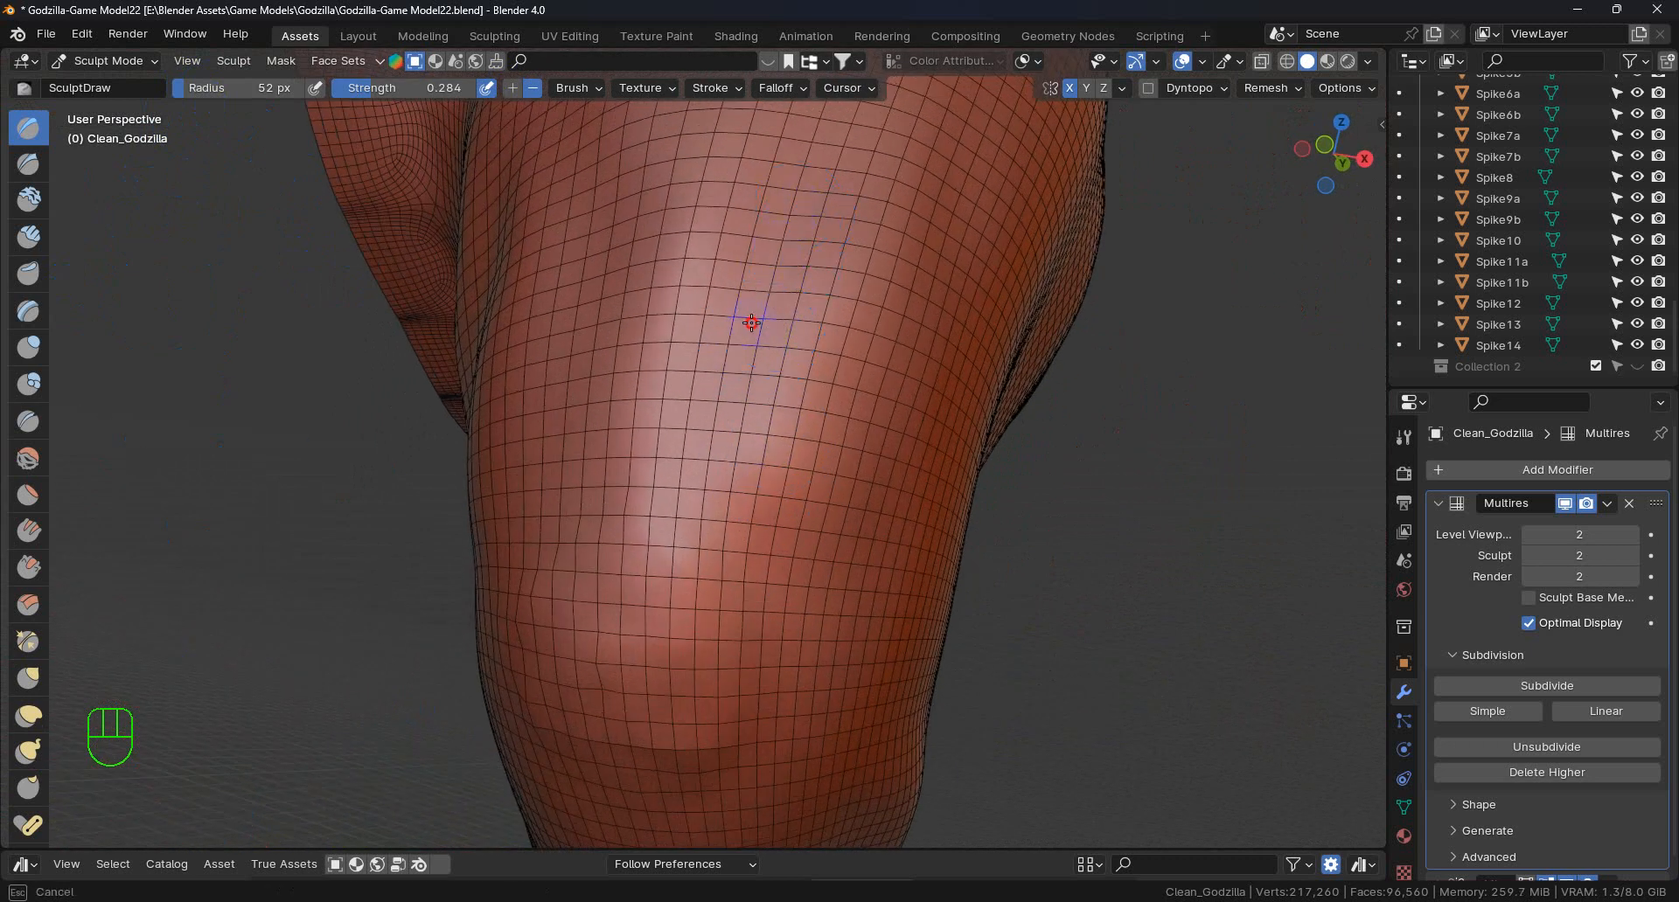
middle_click_drag(772, 289, 714, 593)
middle_click_drag(647, 660, 738, 382)
mouse_move(589, 611)
middle_mouse_down()
mouse_move(913, 603)
mouse_move(754, 341)
middle_mouse_up()
middle_click_drag(679, 761, 941, 263)
middle_click_drag(848, 491, 831, 337)
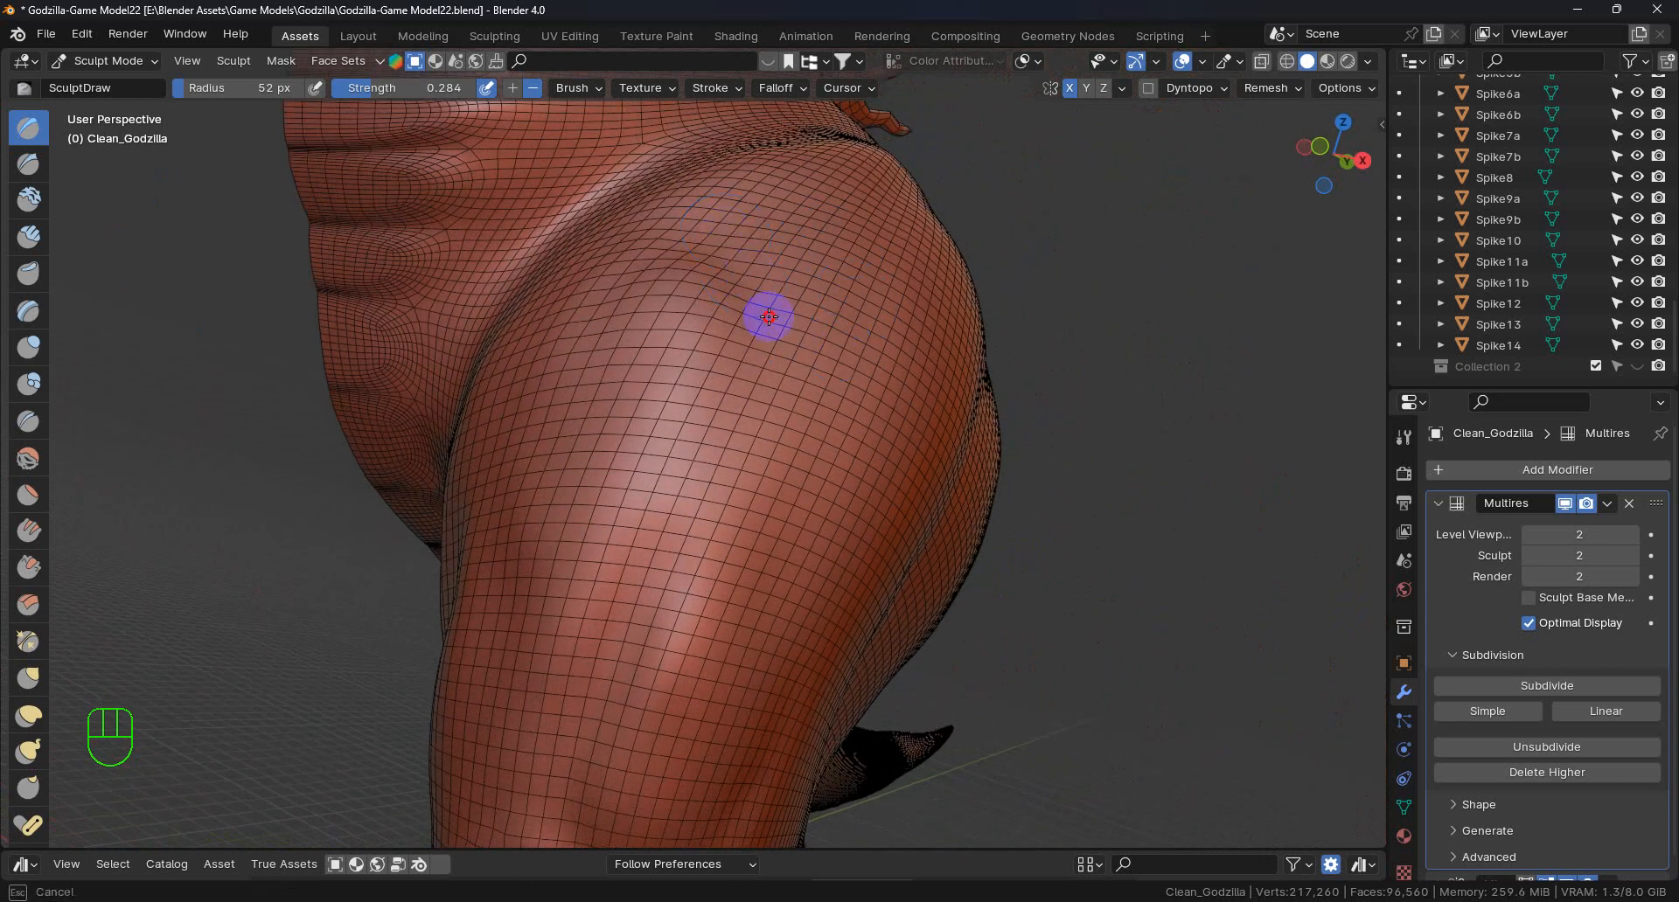
- Shape the upper front thigh below the hip crease with further SculptDraw strokes
middle_click_drag(744, 252, 775, 289)
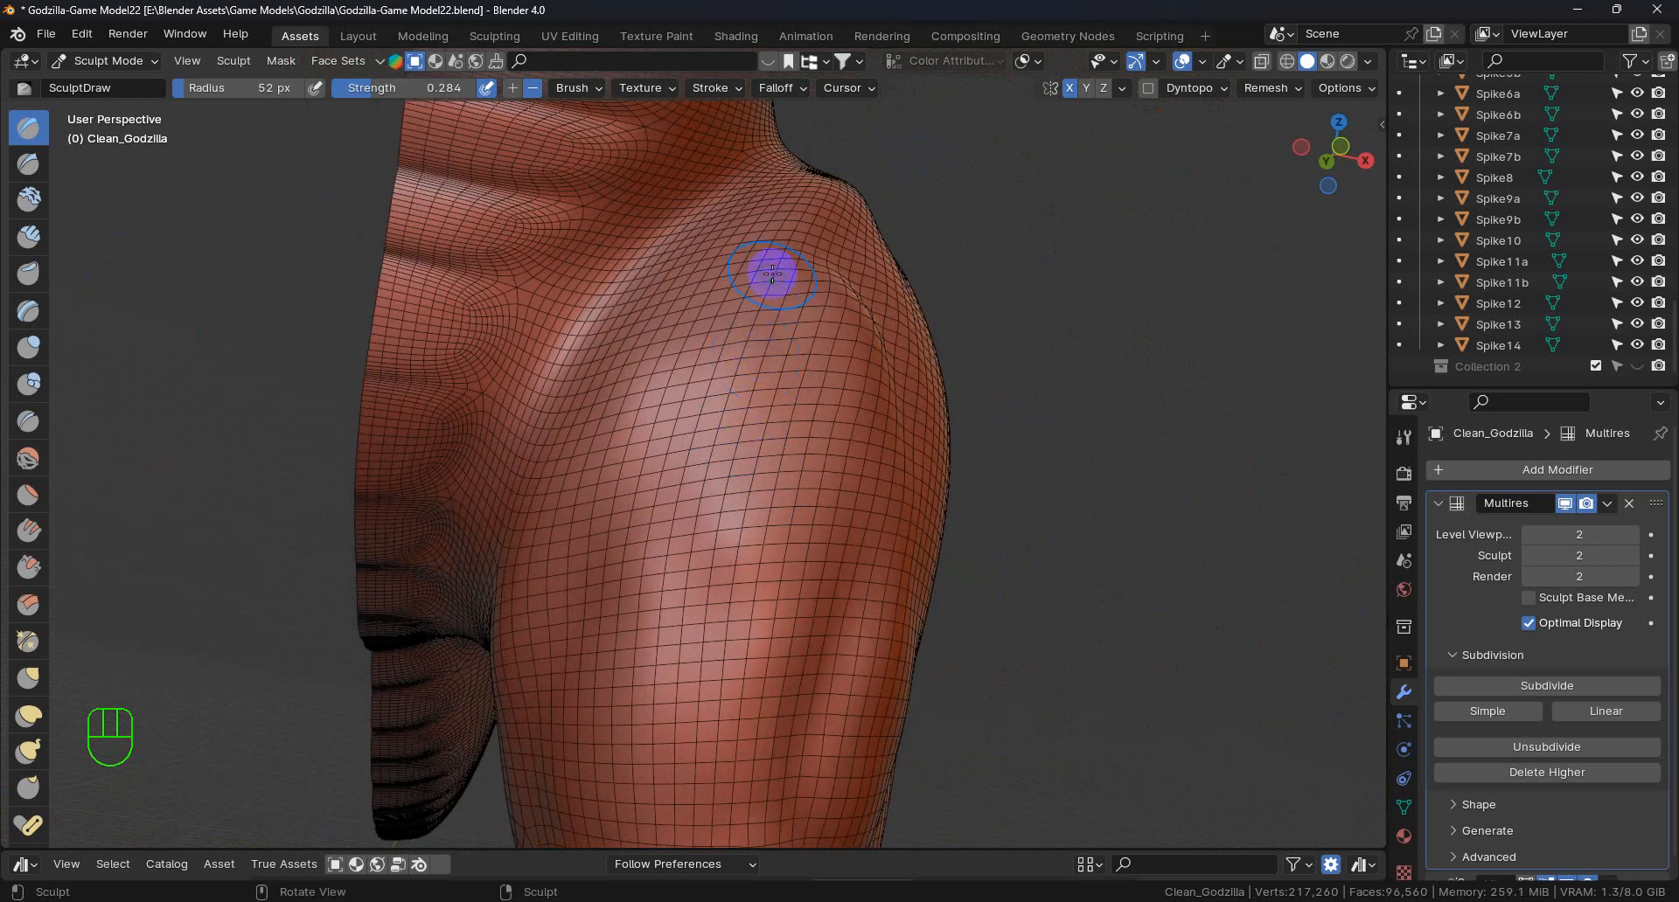
middle_click_drag(798, 462, 813, 700)
middle_click_drag(780, 555, 600, 397)
middle_click_drag(543, 494, 769, 555)
middle_click_drag(768, 654, 895, 522)
- Define long vertical muscle ridges along the front and outer thigh toward the knee
middle_click_drag(833, 672, 781, 545)
middle_click_drag(811, 683, 813, 600)
middle_click_drag(830, 744, 827, 524)
middle_click_drag(813, 460, 752, 543)
middle_click_drag(744, 699, 724, 589)
middle_click_drag(665, 541, 668, 545)
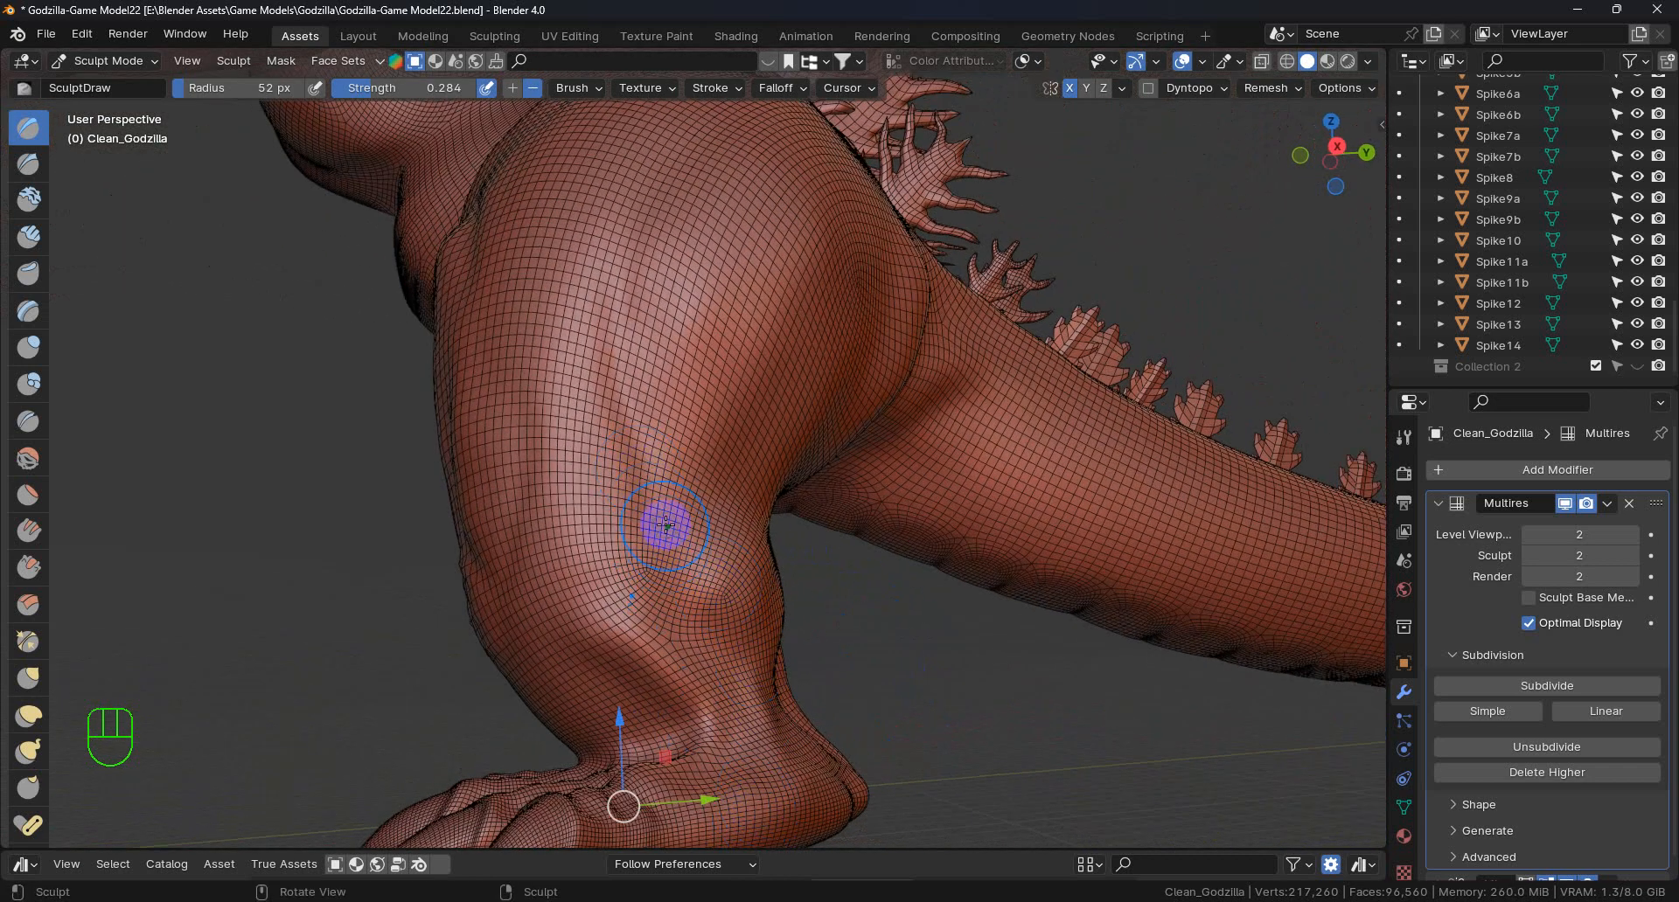
mouse_move(618, 294)
middle_mouse_down()
mouse_move(752, 532)
mouse_move(633, 566)
middle_mouse_up()
middle_click_drag(601, 432, 602, 496)
- Reduce the brush radius to 29 px and refine the muscle contours above and around the knee
scroll(600, 495, "up", 3)
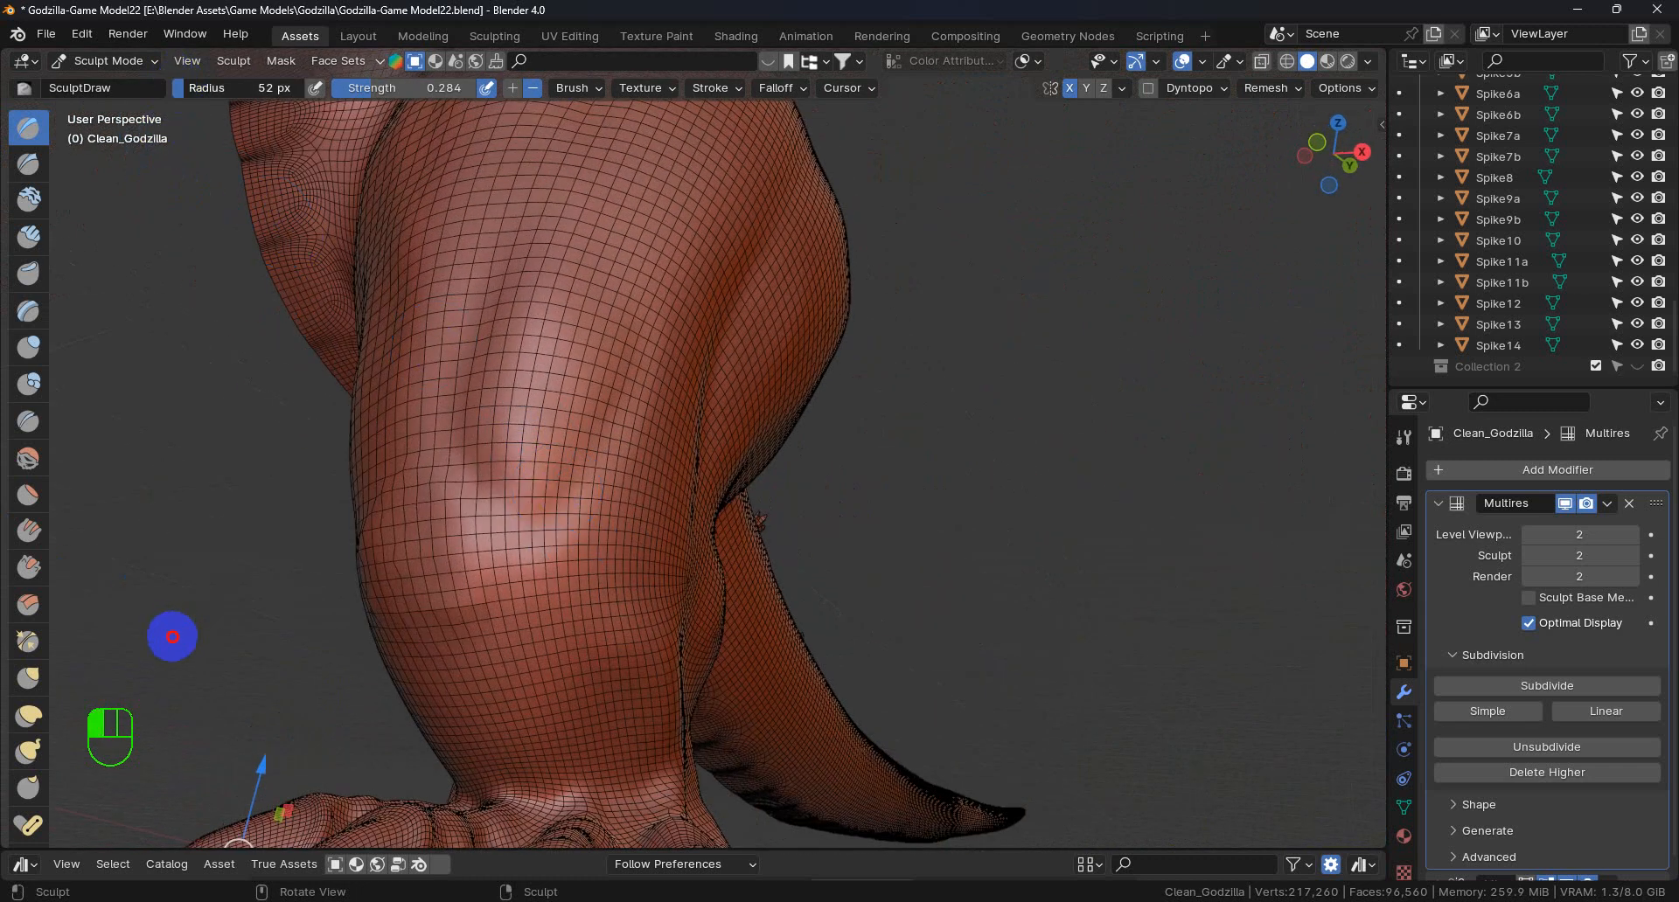
left_click_drag(640, 302, 635, 326)
middle_click_drag(549, 534, 570, 411)
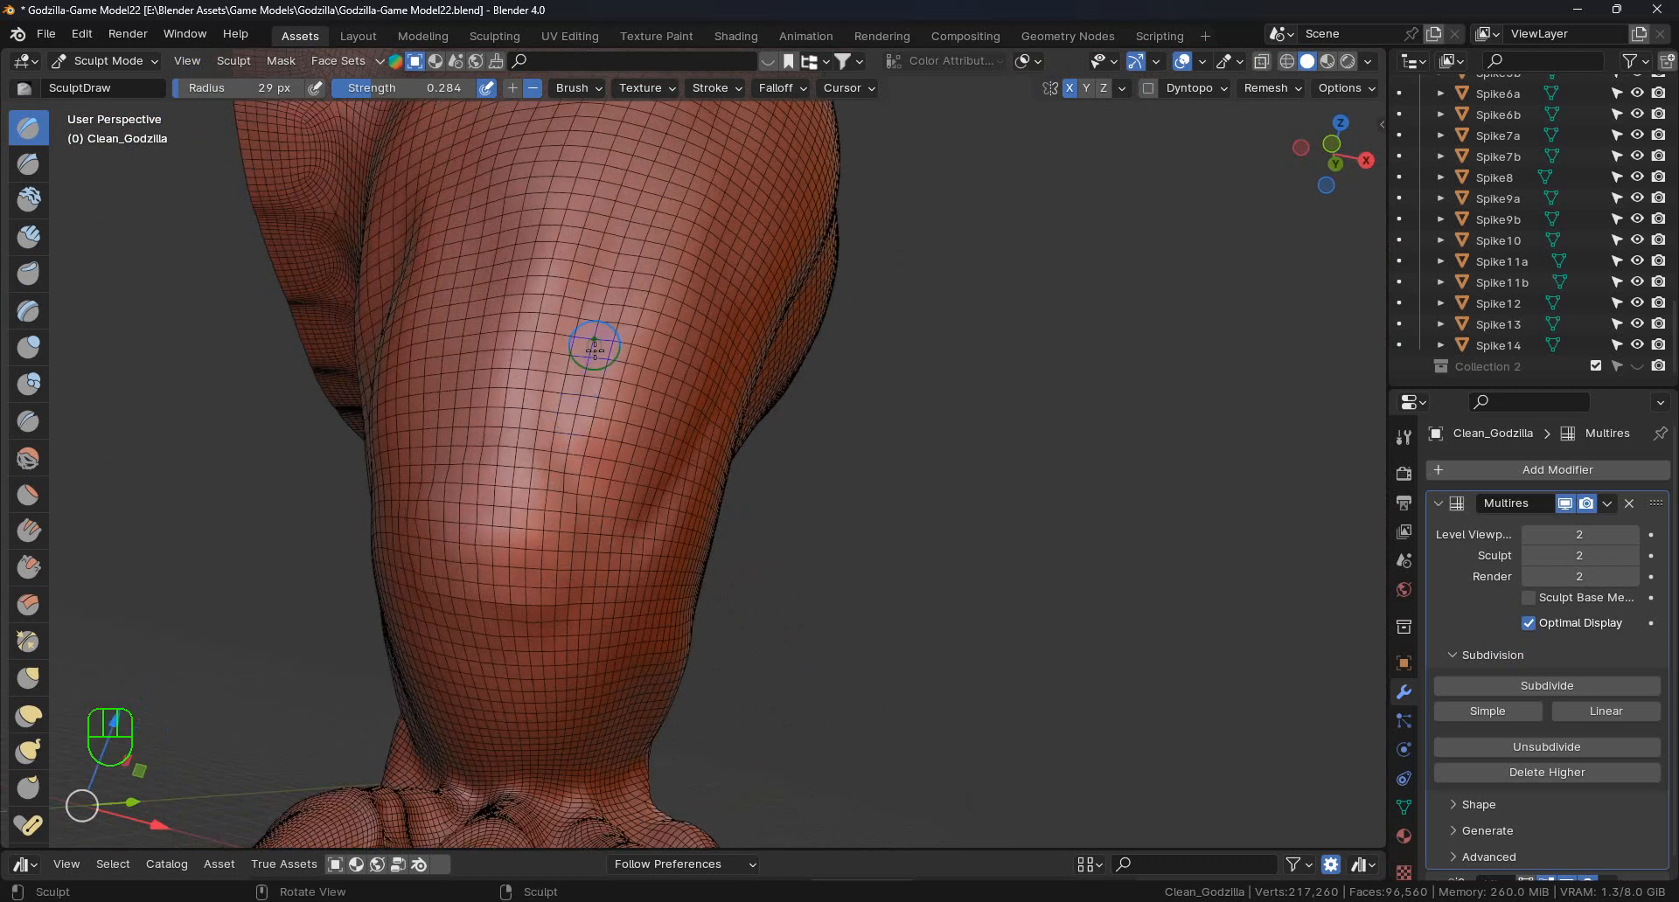
middle_click_drag(594, 641, 566, 507)
mouse_move(536, 668)
middle_mouse_down()
mouse_move(539, 623)
mouse_move(630, 536)
middle_mouse_up()
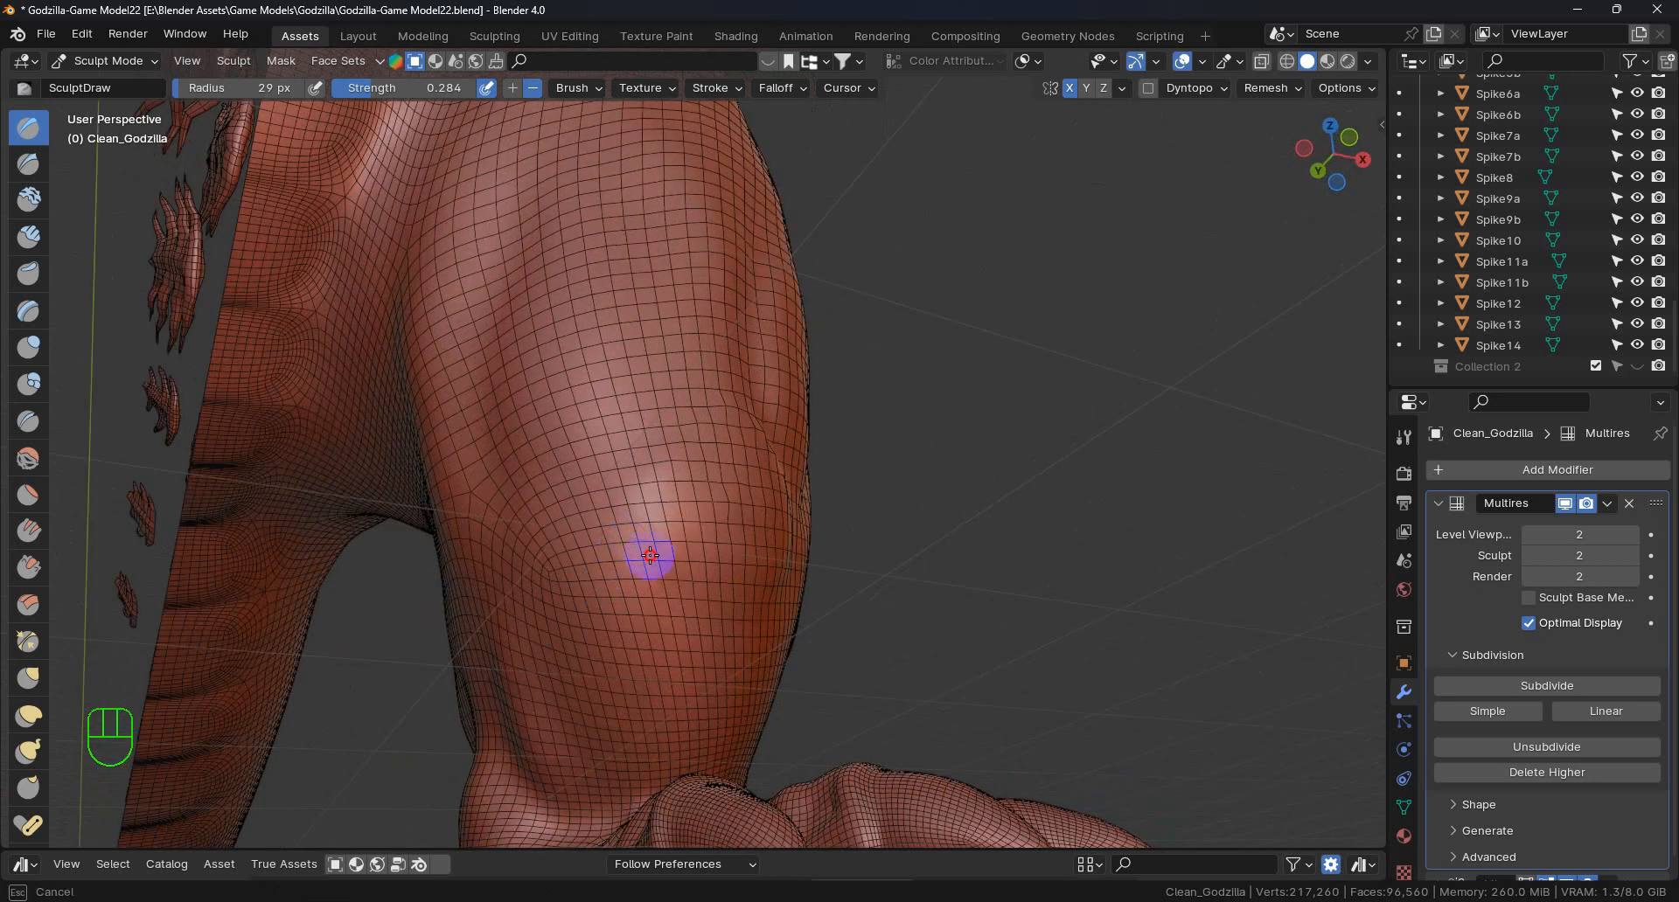
mouse_move(621, 595)
middle_mouse_down()
mouse_move(650, 567)
mouse_move(674, 330)
mouse_move(772, 490)
mouse_move(690, 378)
middle_mouse_up()
- Sculpt muscle definition over the outer hip and buttock with the 29 px brush
middle_click_drag(772, 333, 796, 282)
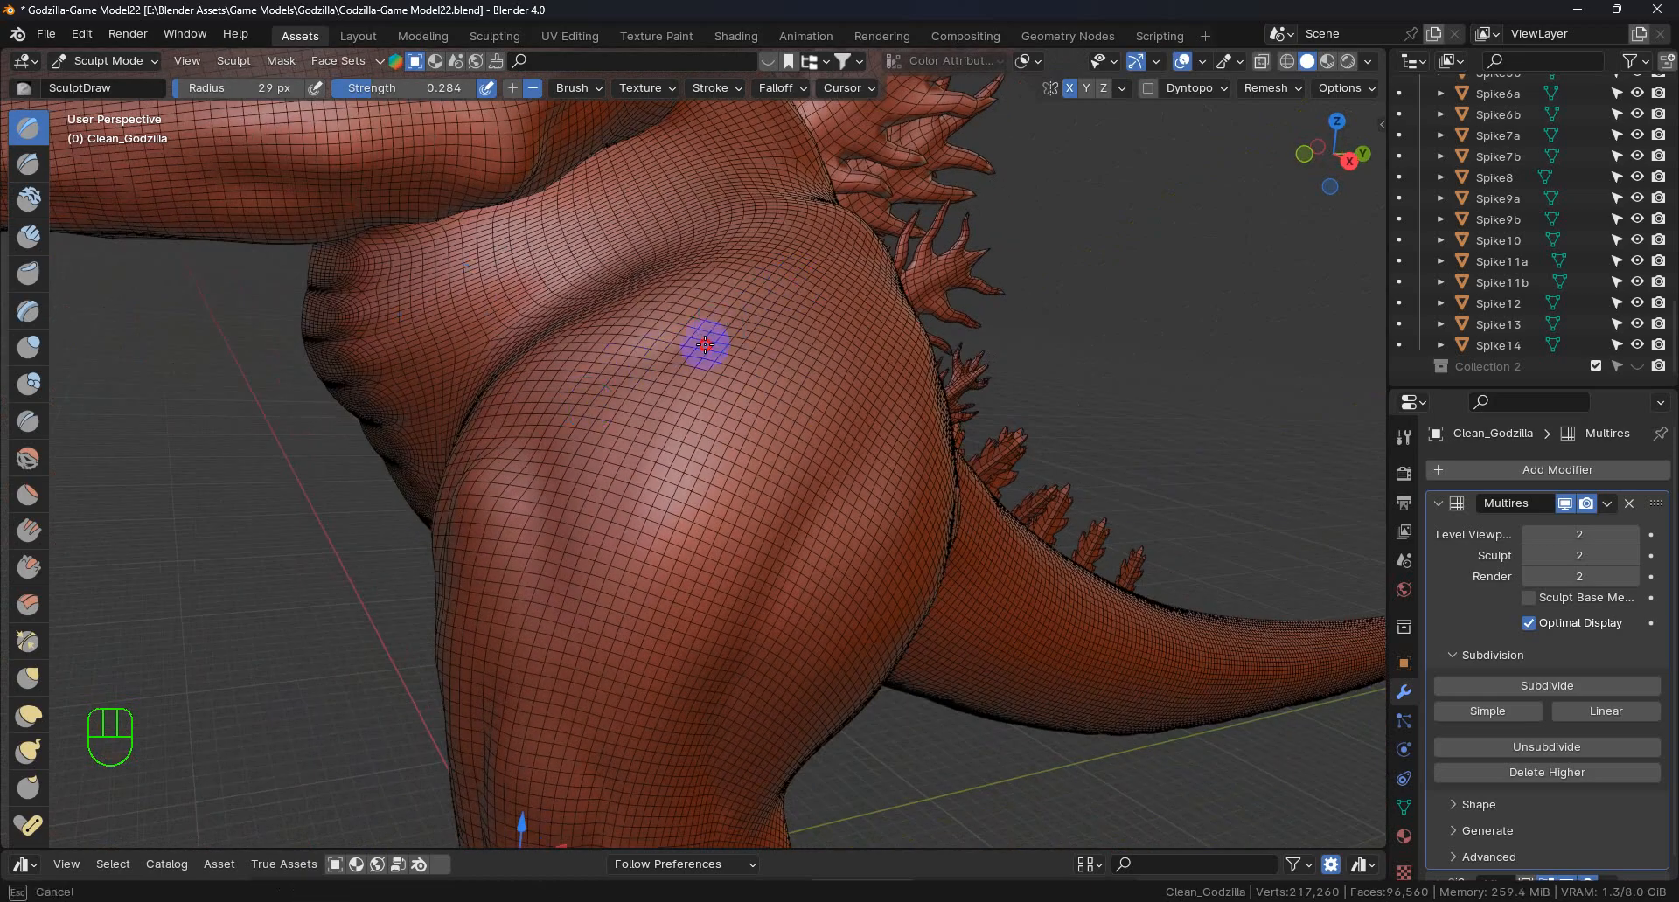
mouse_move(633, 554)
middle_mouse_down()
mouse_move(869, 551)
mouse_move(802, 467)
middle_mouse_up()
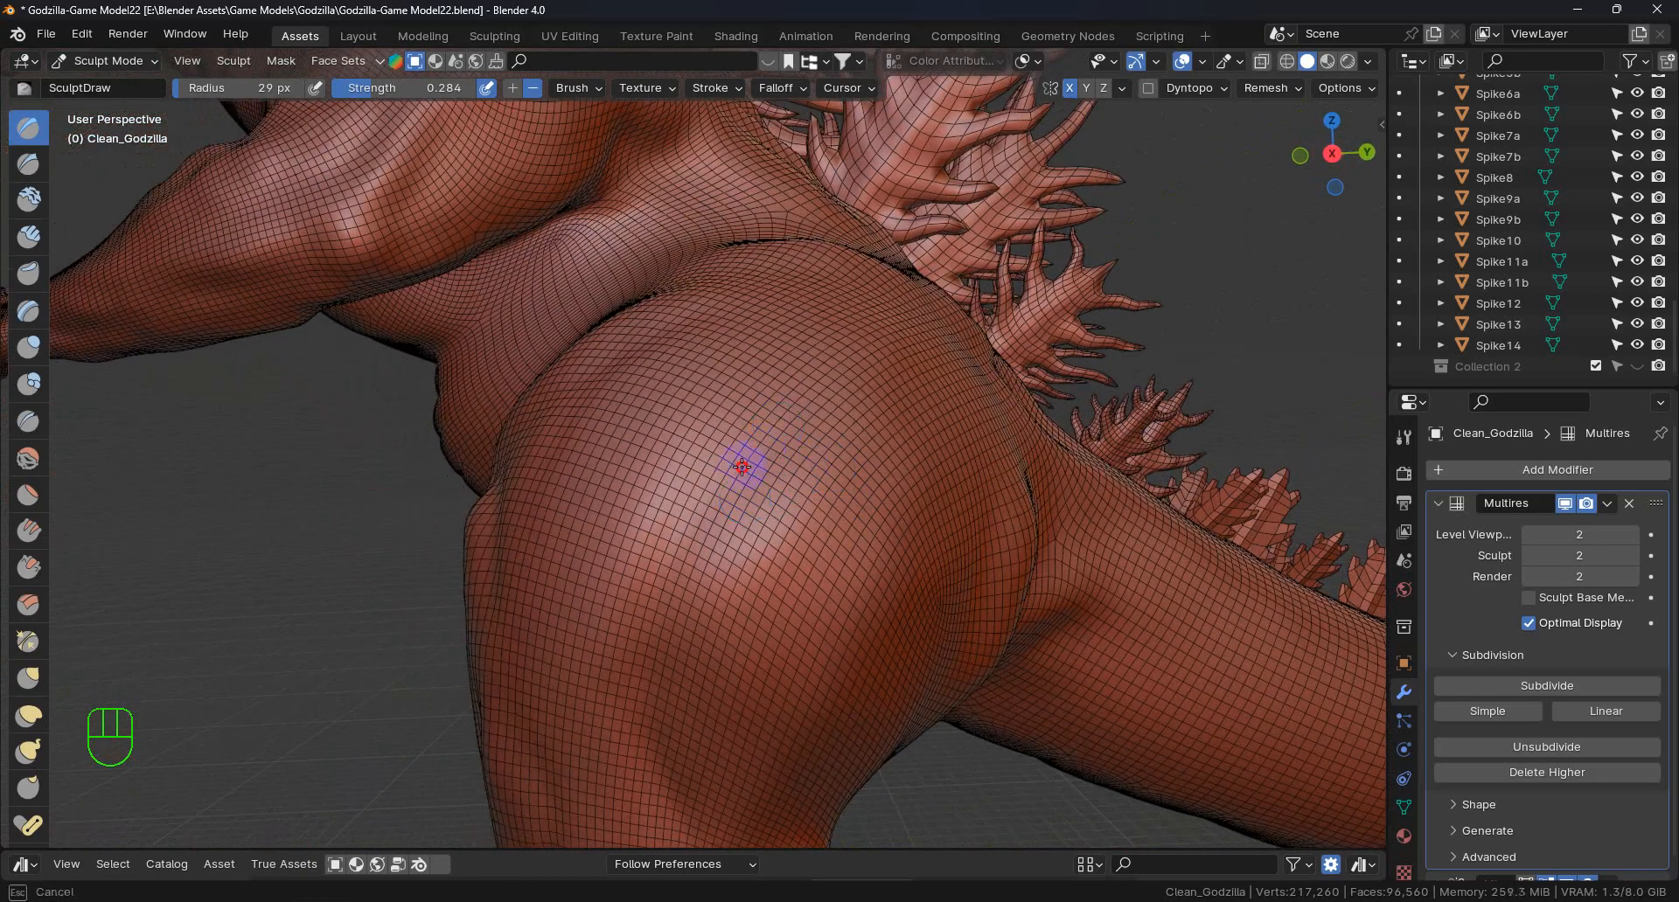
mouse_move(674, 588)
middle_mouse_down()
mouse_move(952, 667)
mouse_move(874, 527)
mouse_move(877, 464)
middle_mouse_up()
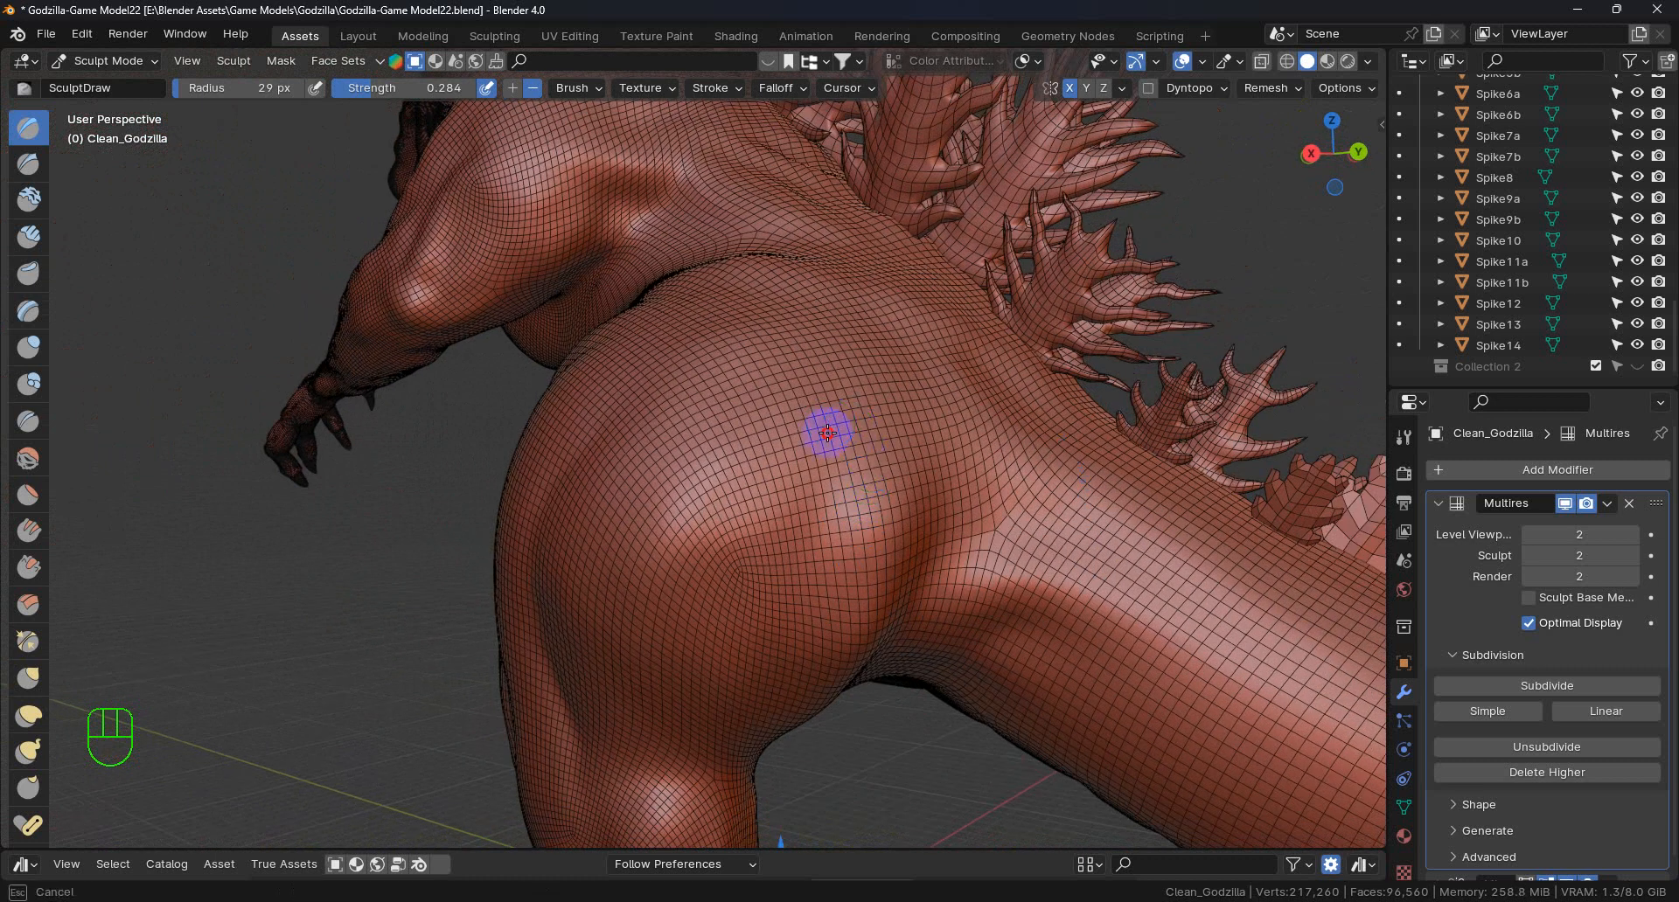
mouse_move(817, 652)
middle_mouse_down()
mouse_move(888, 559)
mouse_move(864, 473)
middle_mouse_up()
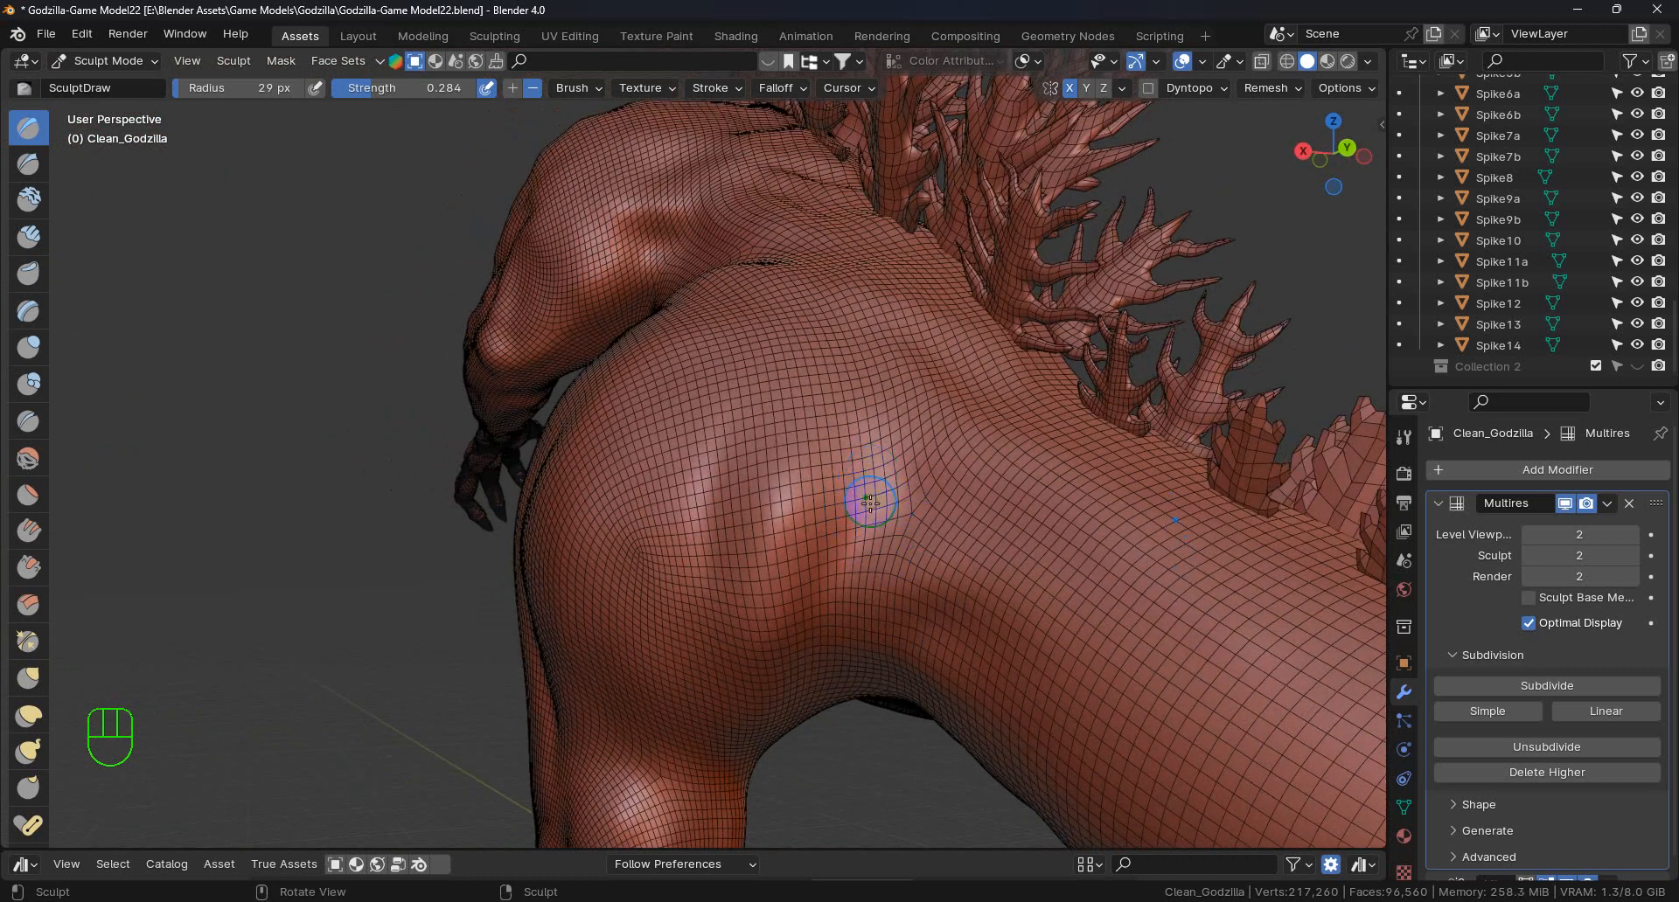
- Build up muscle strands at the tail base behind the hip and along the side of the tail
mouse_move(982, 551)
middle_mouse_down()
mouse_move(927, 644)
mouse_move(1016, 581)
mouse_move(1012, 465)
middle_mouse_up()
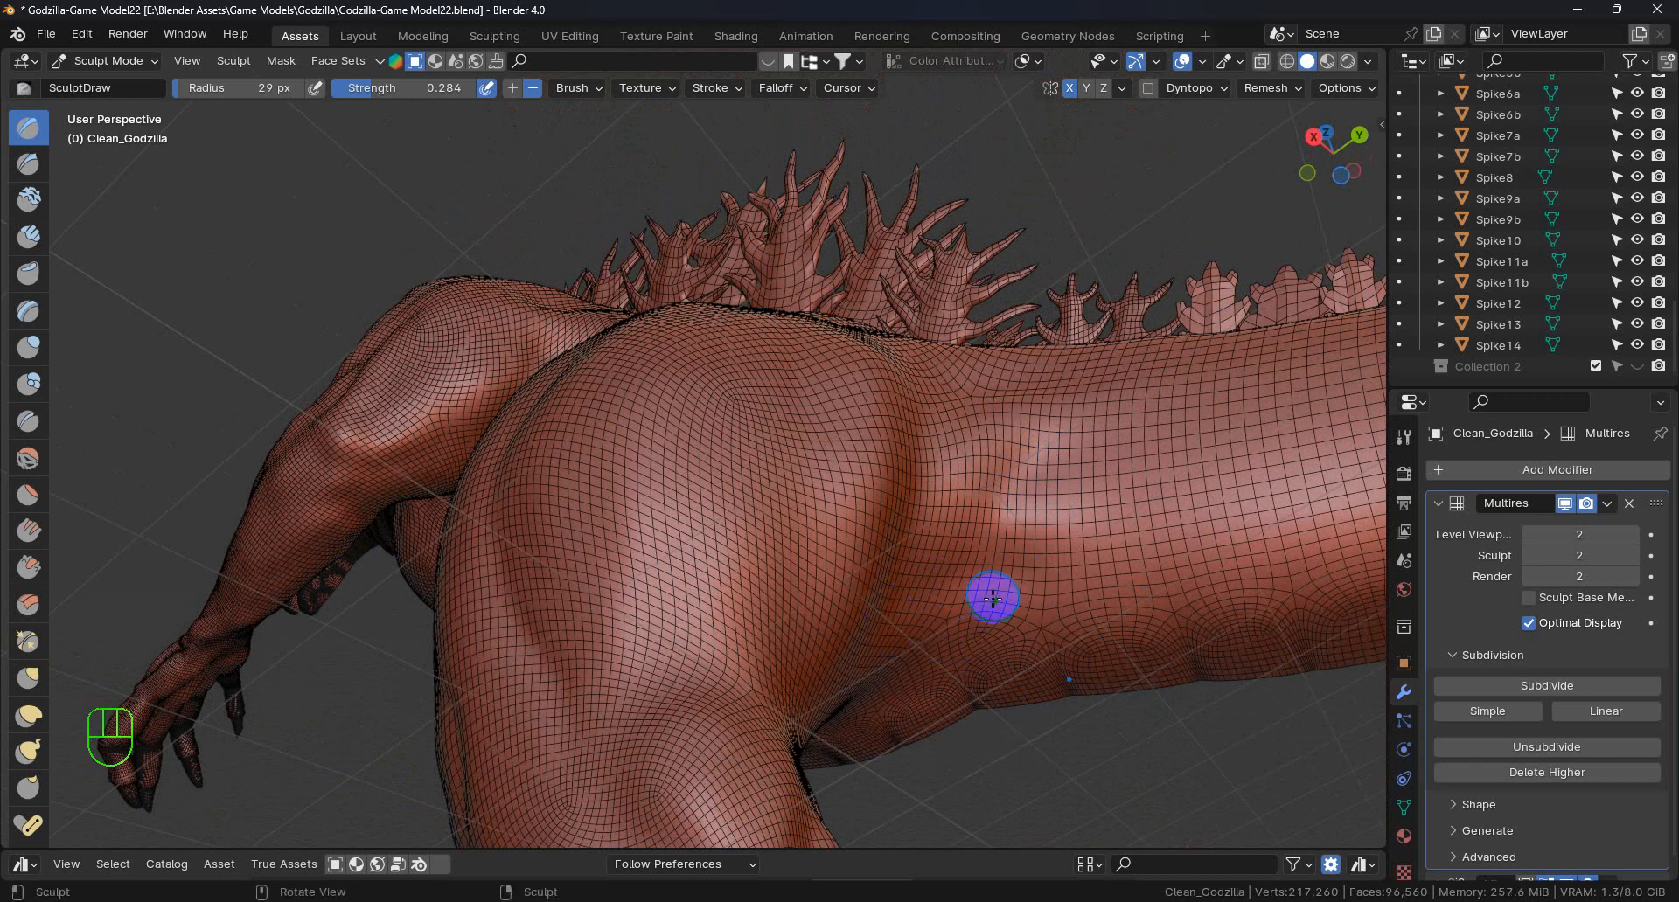
middle_click_drag(903, 618, 1060, 525)
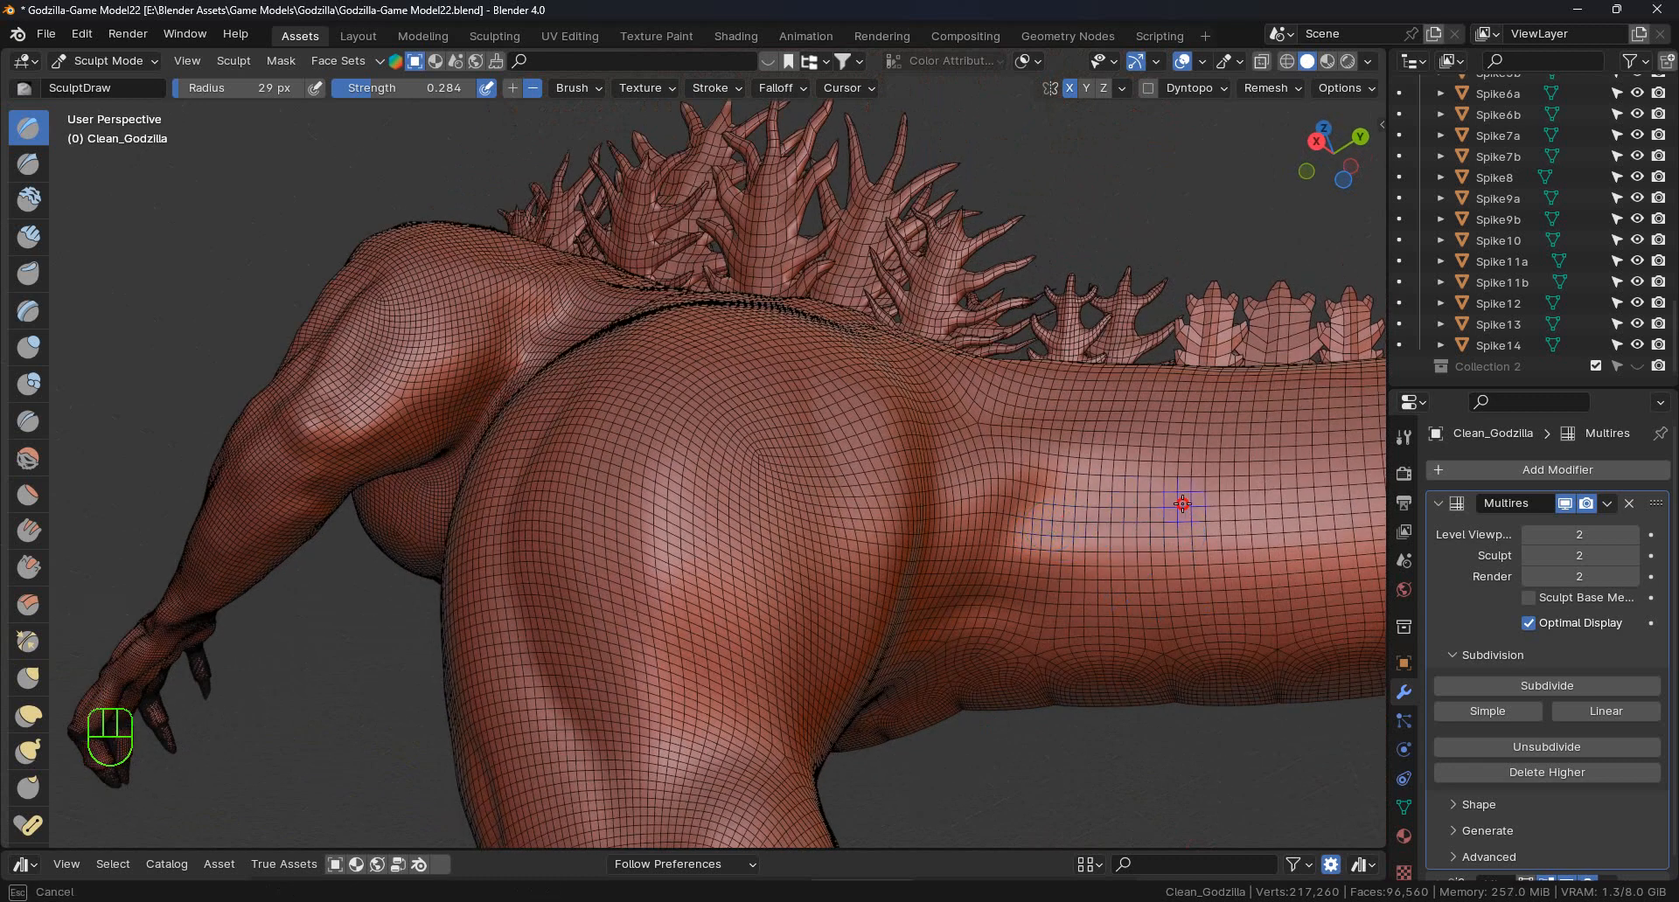
mouse_move(1373, 599)
middle_mouse_down()
mouse_move(1192, 700)
mouse_move(982, 536)
middle_mouse_up()
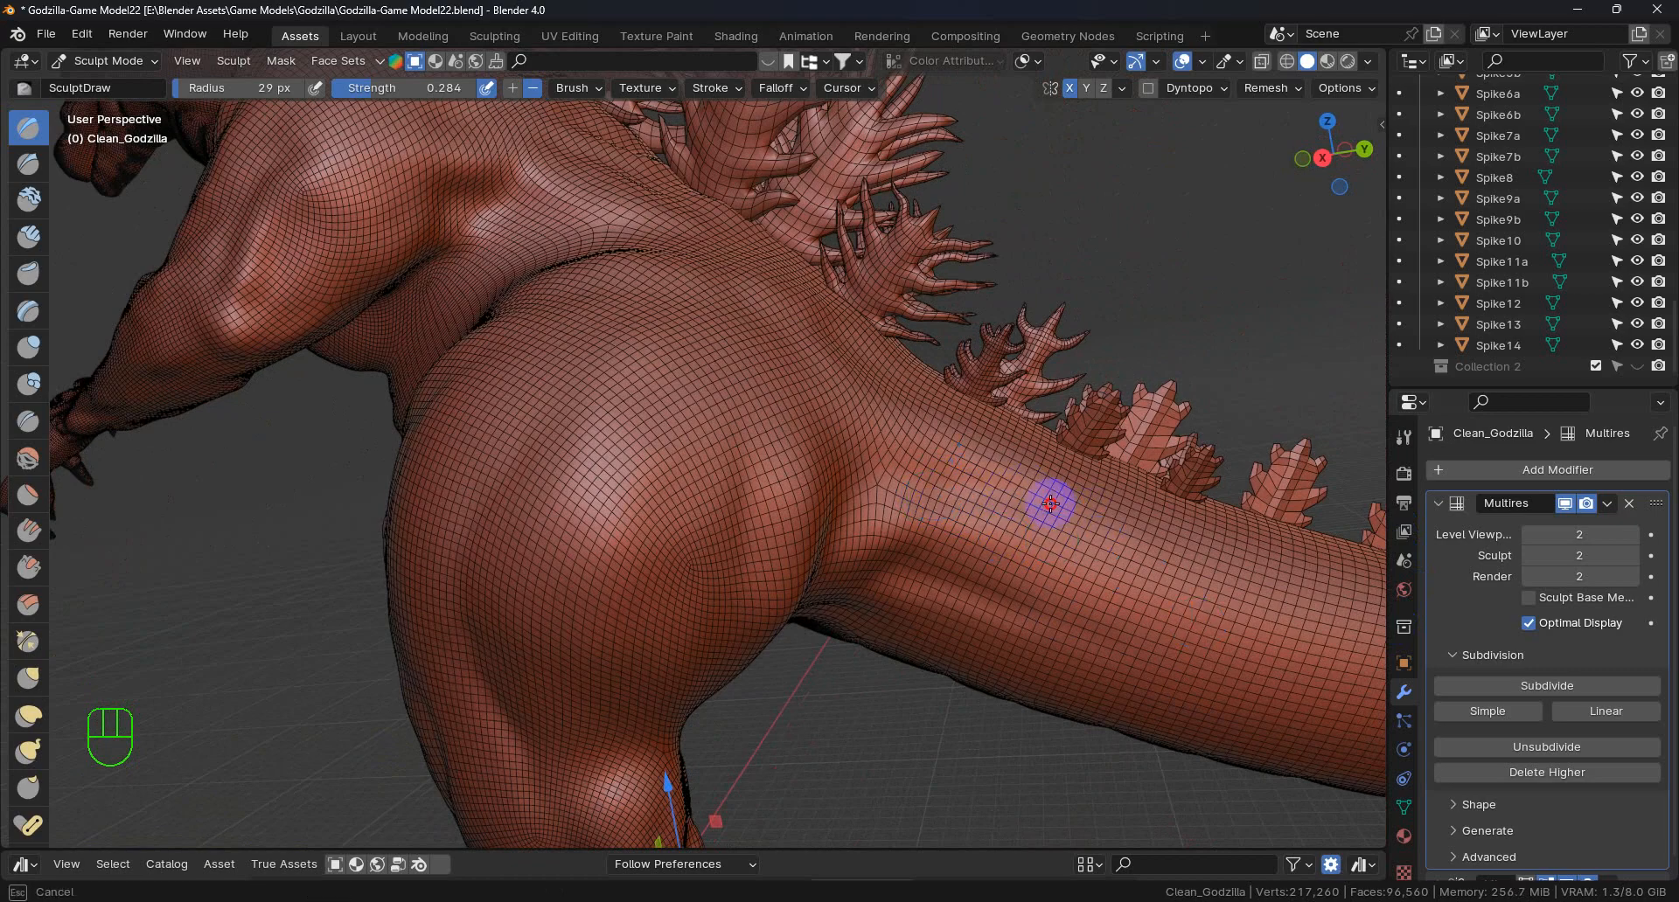
- Sculpt muscle folds on the flank and lower back between the hip and the dorsal spikes
mouse_move(869, 563)
middle_mouse_down()
mouse_move(974, 727)
mouse_move(858, 472)
mouse_move(738, 333)
middle_mouse_up()
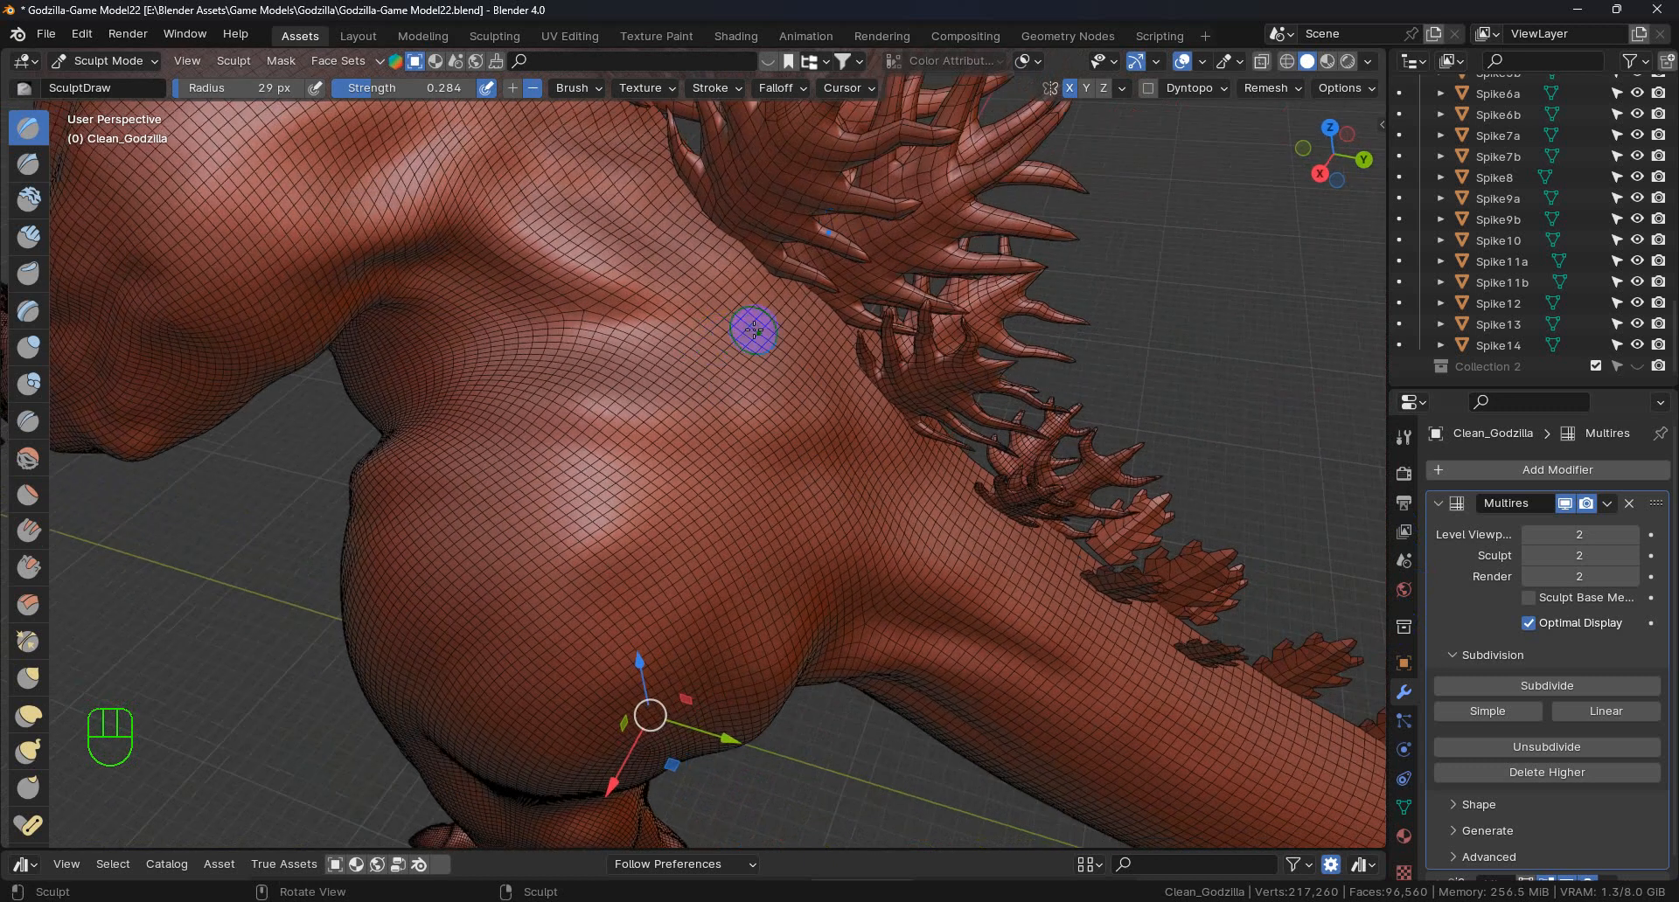
mouse_move(598, 332)
middle_mouse_down()
mouse_move(742, 438)
mouse_move(679, 349)
mouse_move(634, 387)
middle_mouse_up()
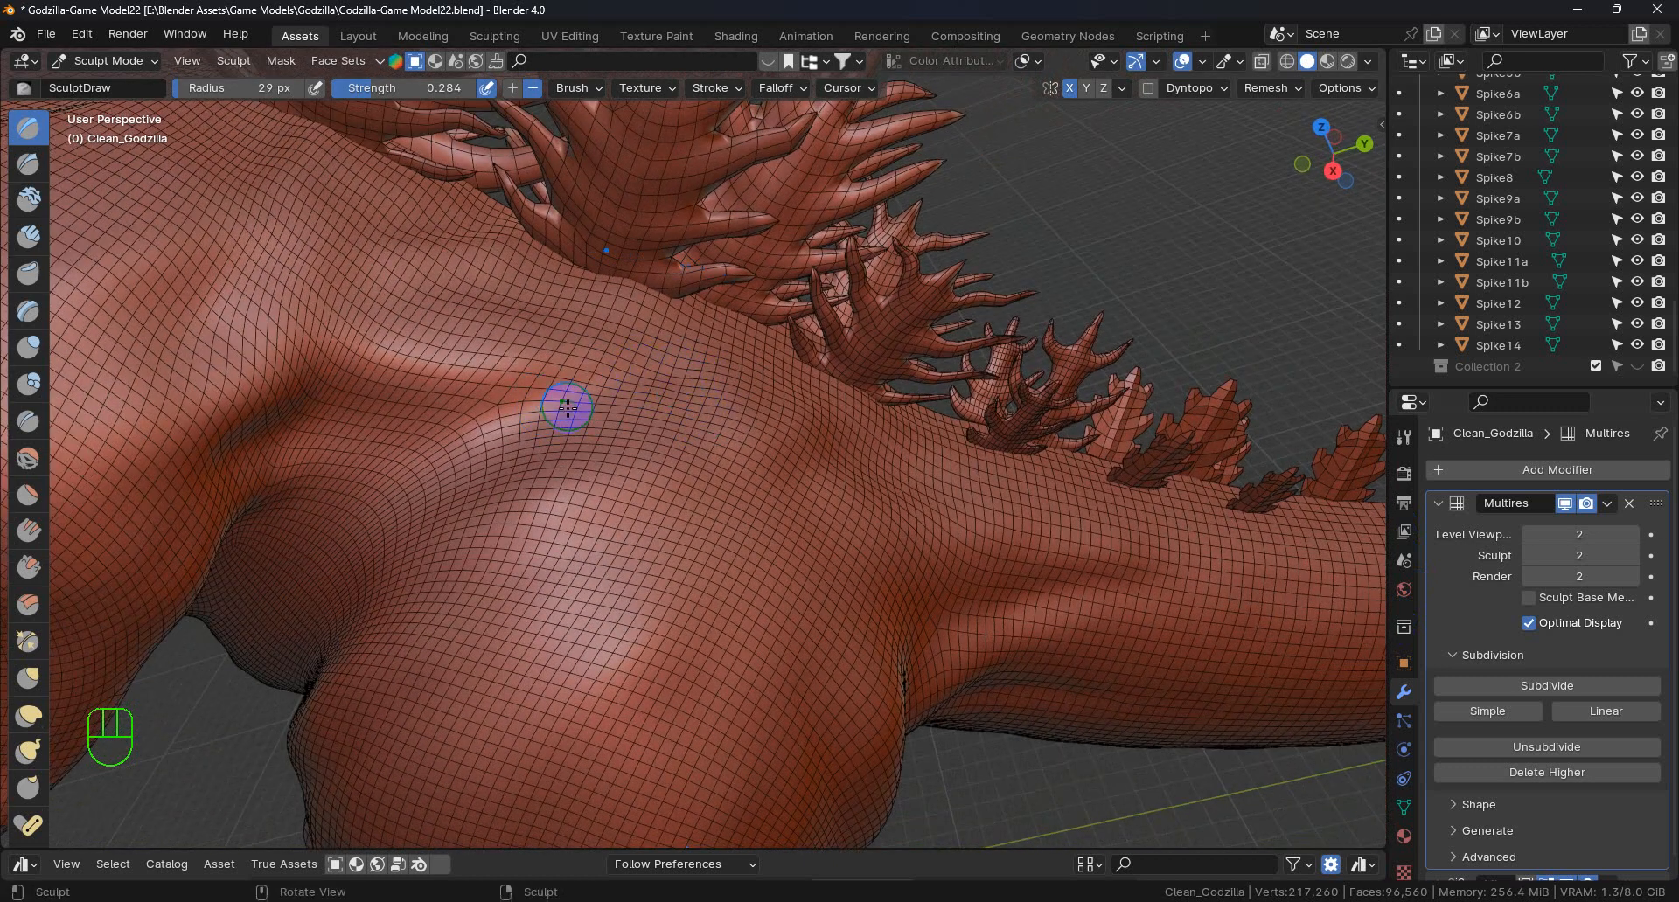
middle_click_drag(619, 405, 674, 400)
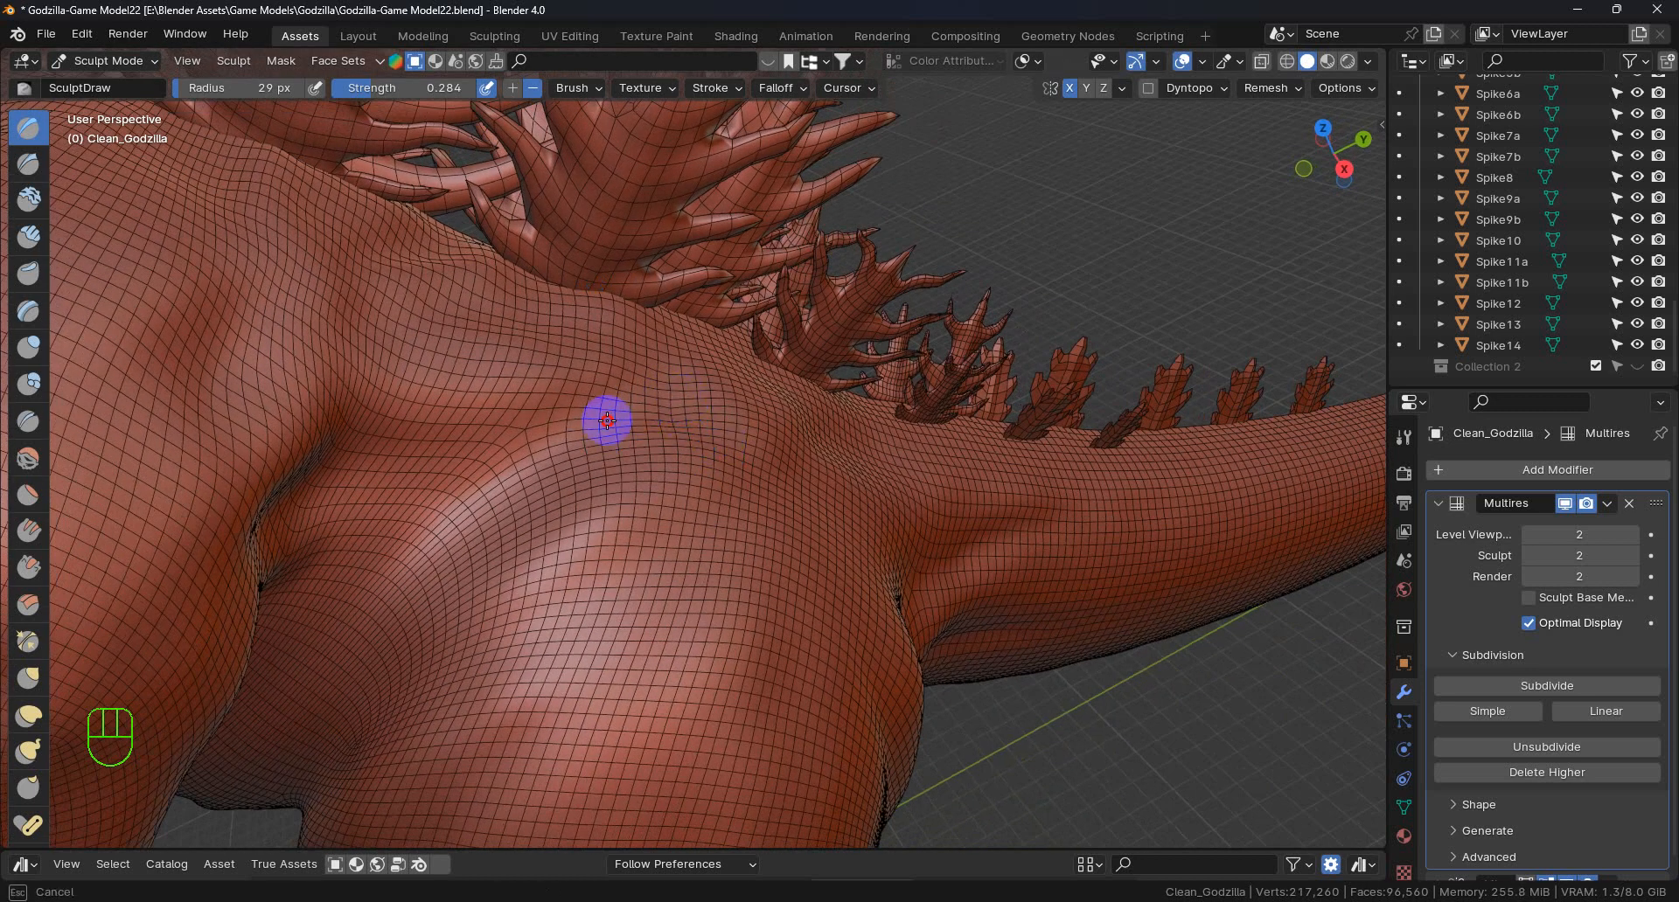
middle_click_drag(527, 556, 735, 465)
scroll(631, 608, "down", 6)
scroll(631, 608, "up", 4)
middle_click_drag(851, 536, 693, 445)
middle_click_drag(702, 522, 758, 564)
- Switch to Object Mode with nothing selected and turn off the viewport's wireframe overlay
left_click(109, 61)
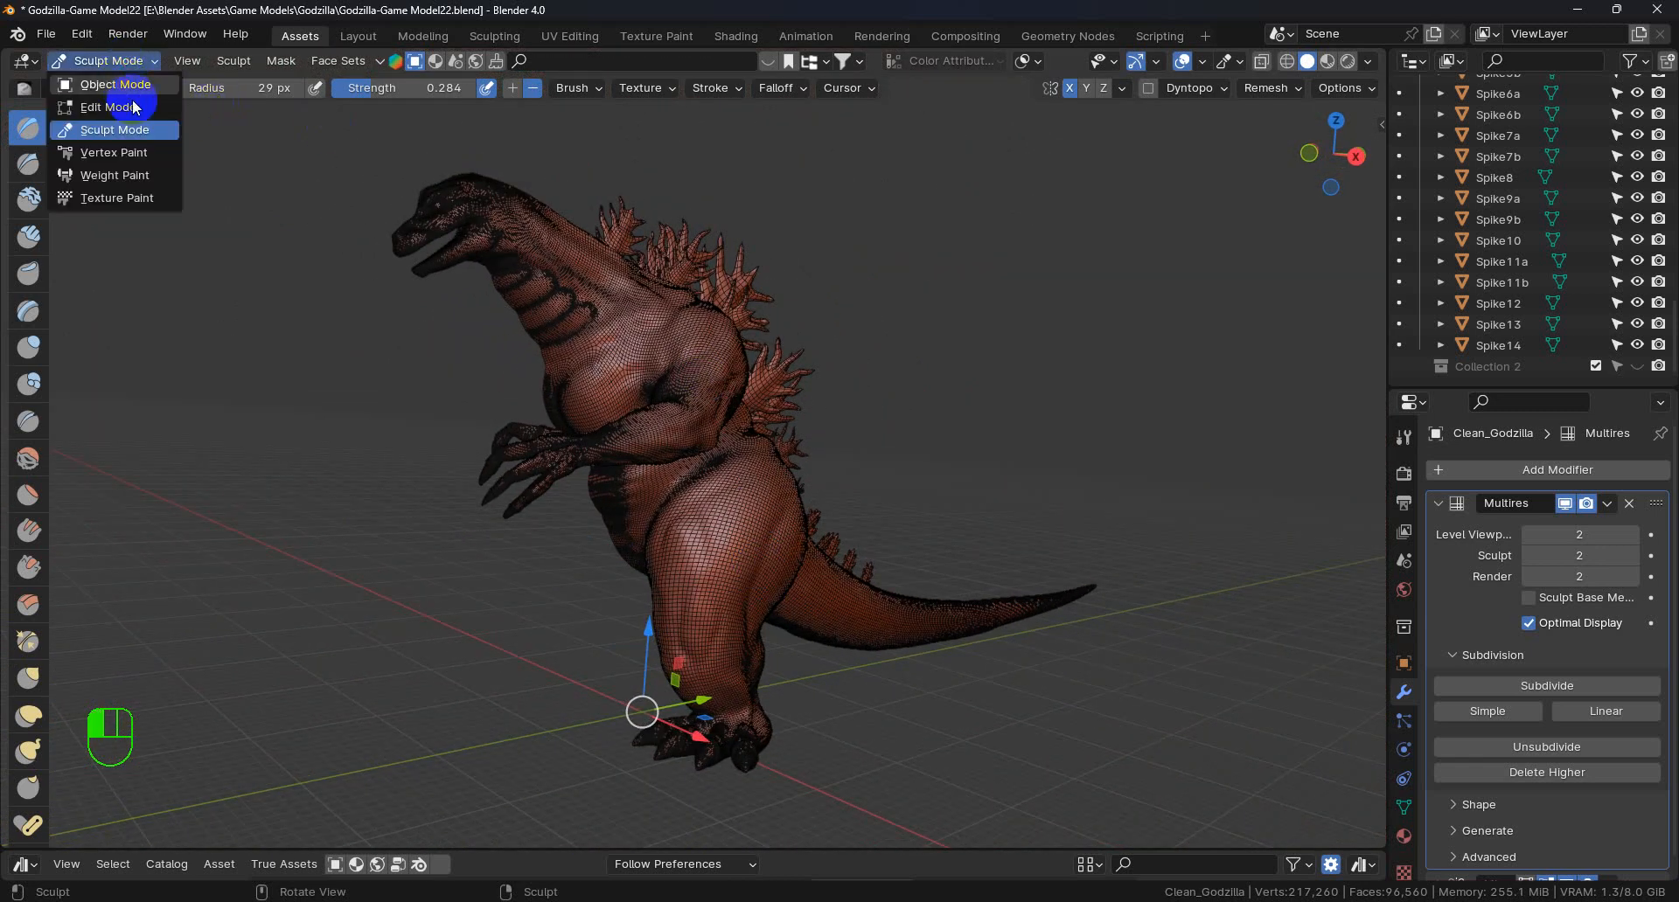
left_click(126, 88)
left_click(285, 369)
middle_click_drag(713, 317, 790, 420, "shift")
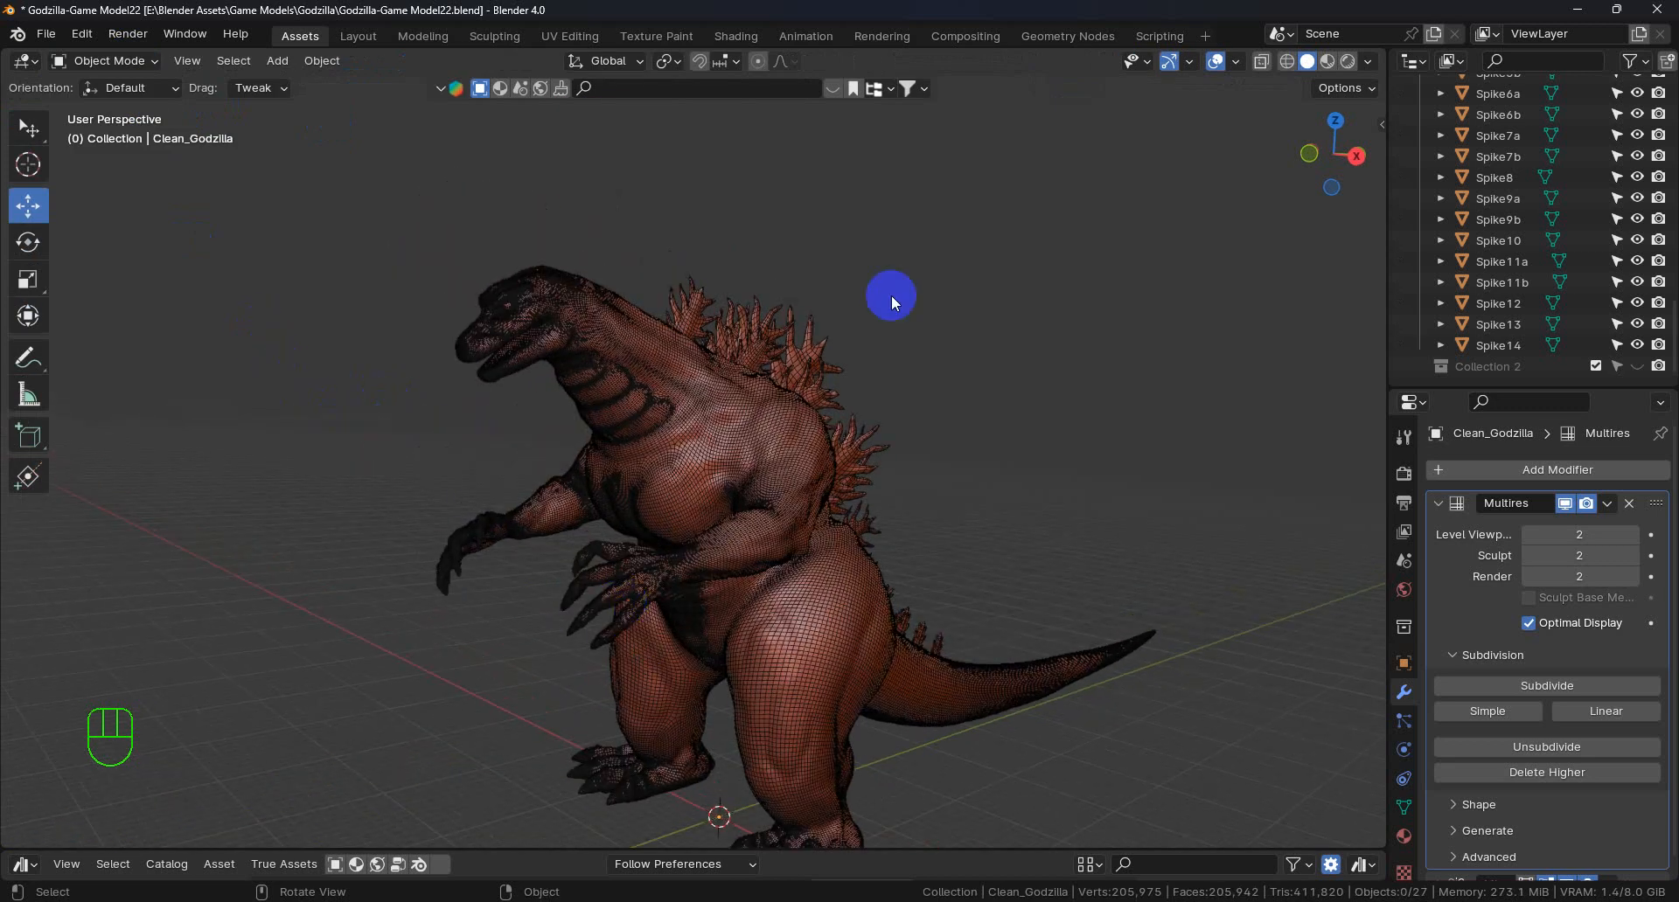
left_click(1236, 61)
left_click(1106, 409)
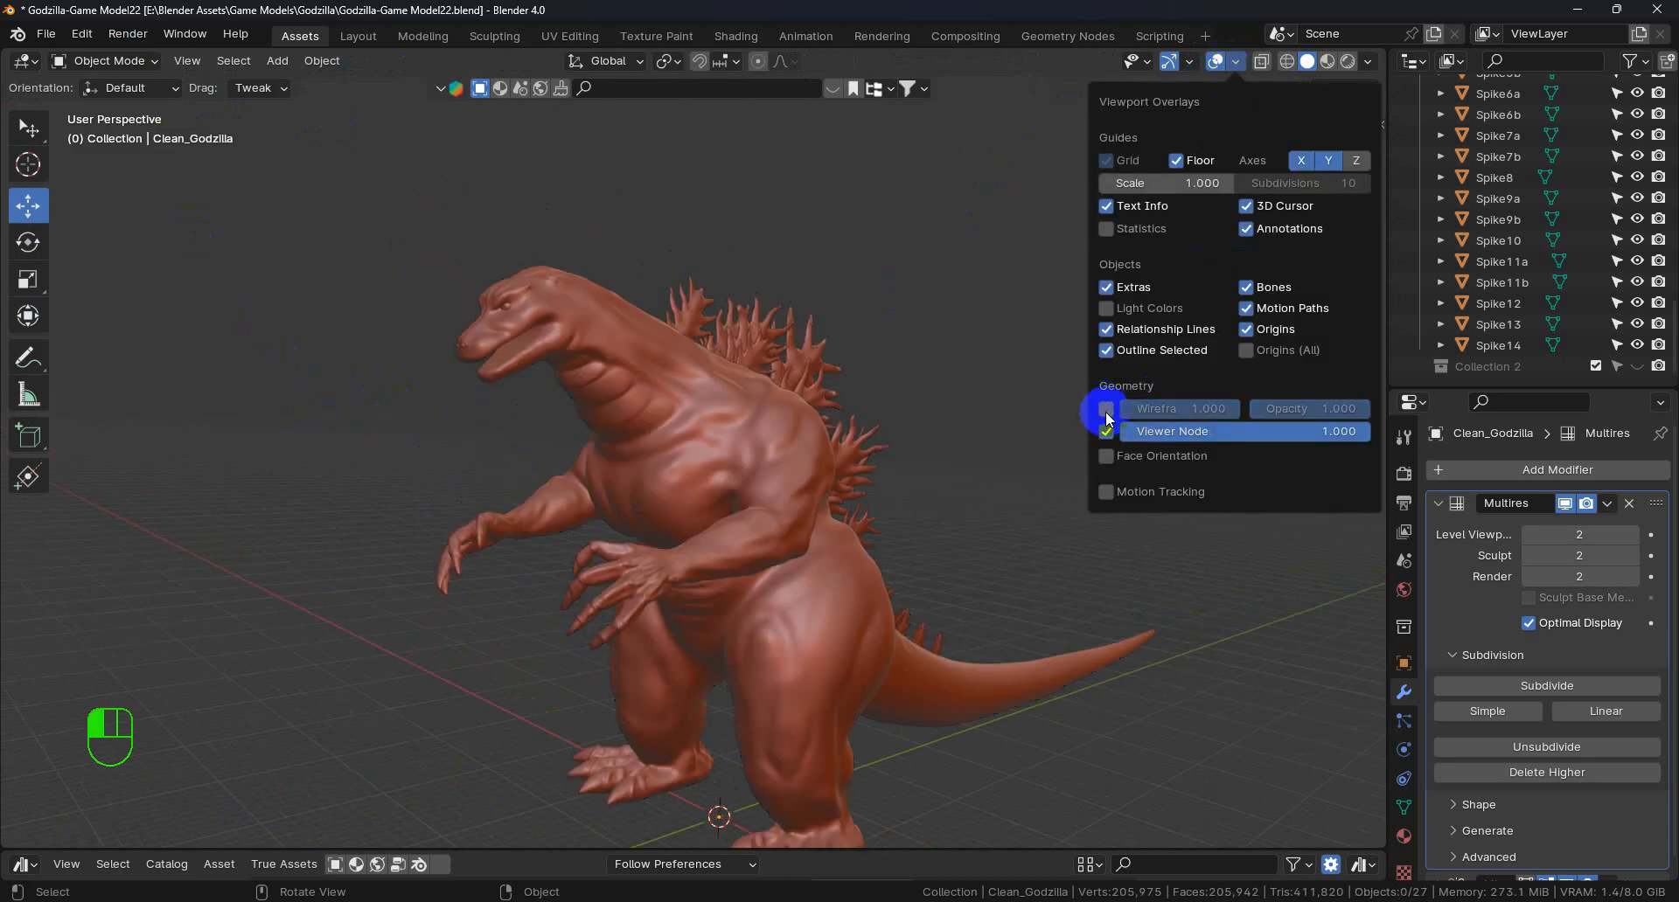
middle_click_drag(1042, 448, 974, 491)
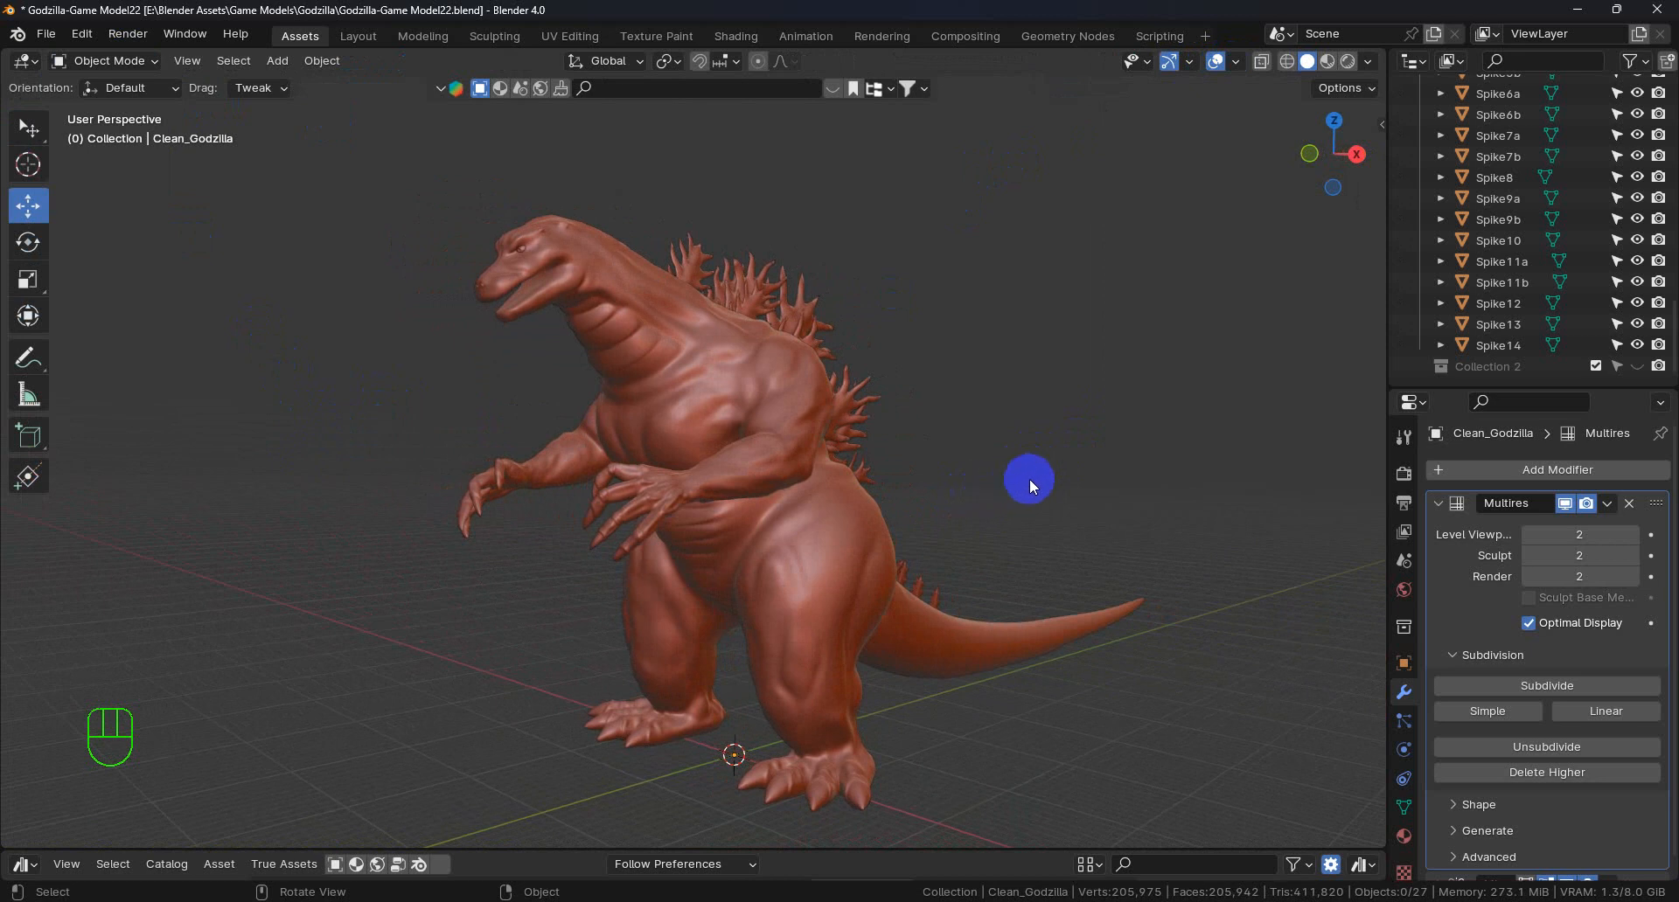